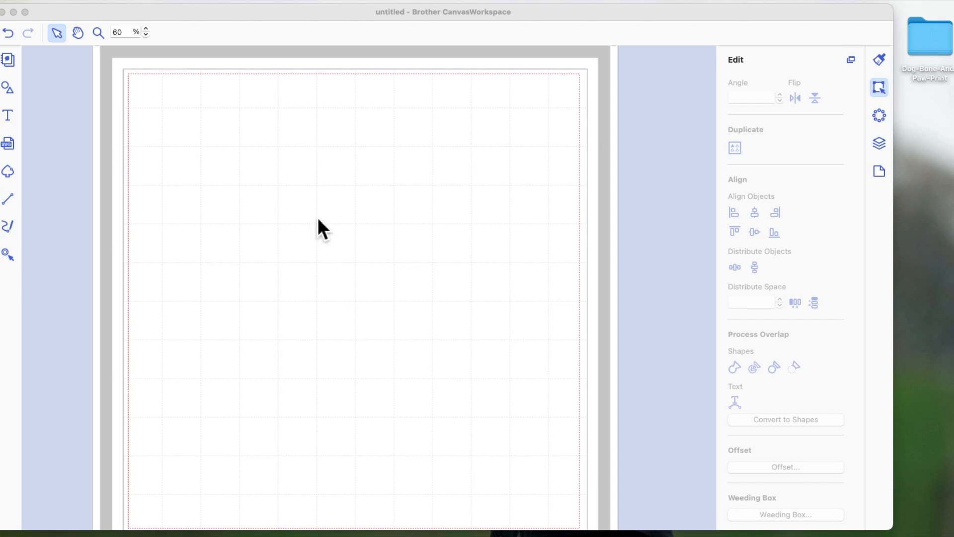
pyautogui.hscroll(3, 399, 157)
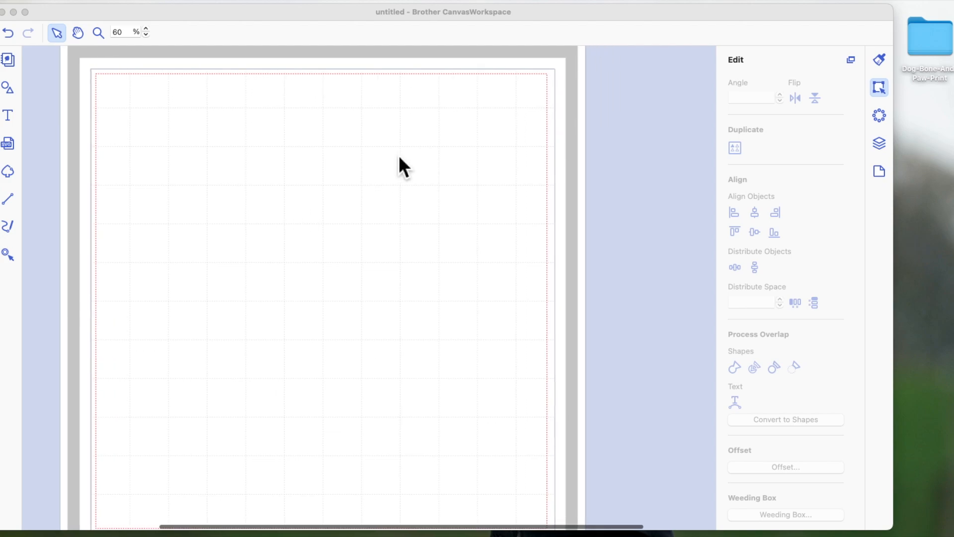
pyautogui.hscroll(-5, 399, 157)
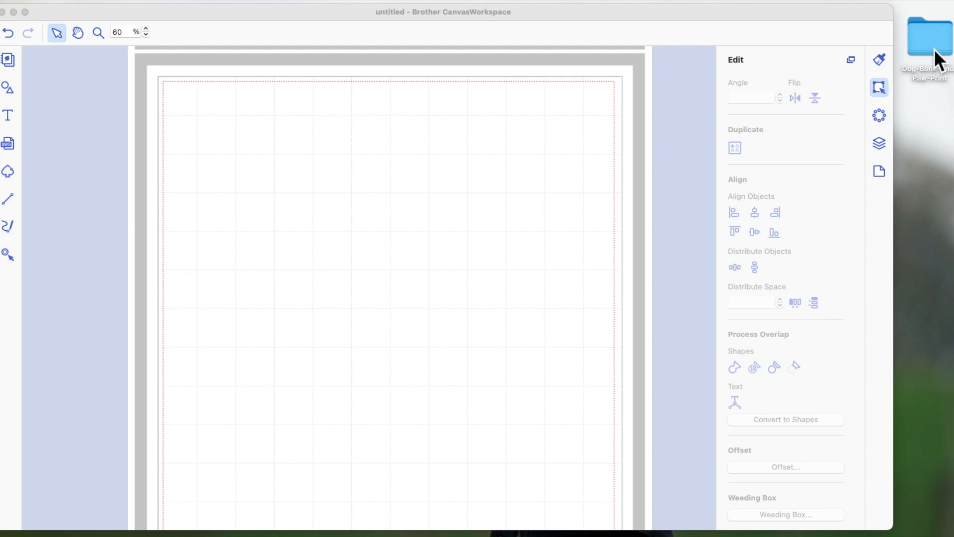
# Step: Import DOG_PAW_SVG.svg from the Dog-Bone-And-Paw-Print folder on the Desktop onto the art board
pyautogui.click(887, 110)
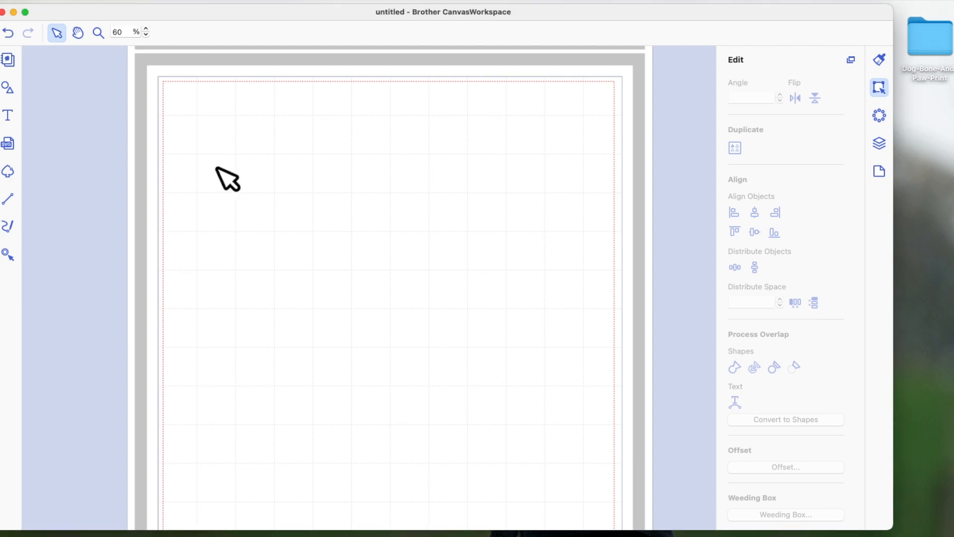
pyautogui.click(93, 1)
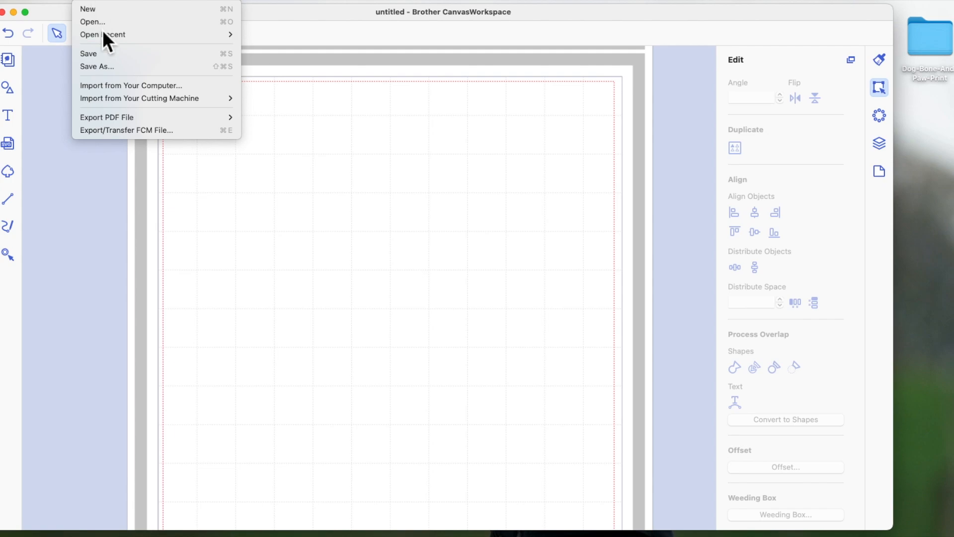
pyautogui.click(128, 87)
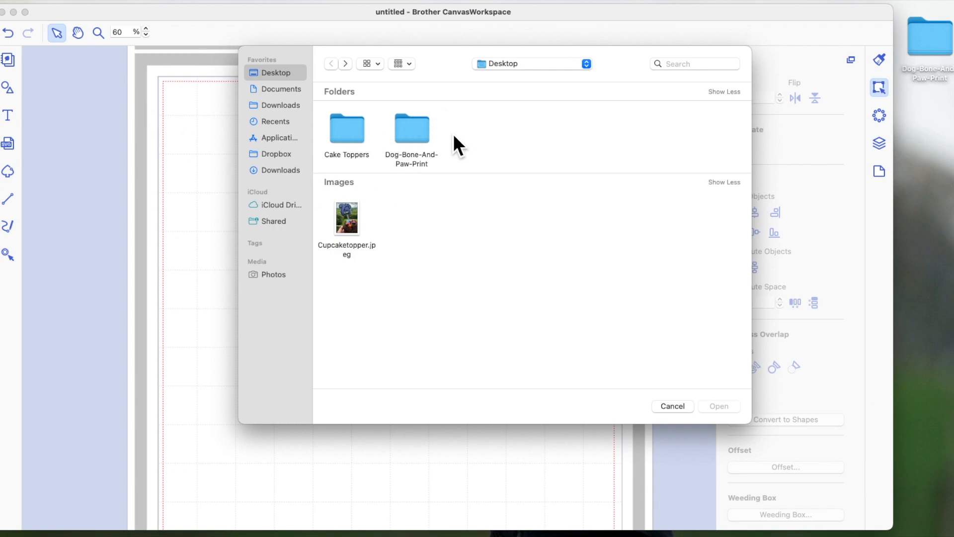
pyautogui.doubleClick(420, 132)
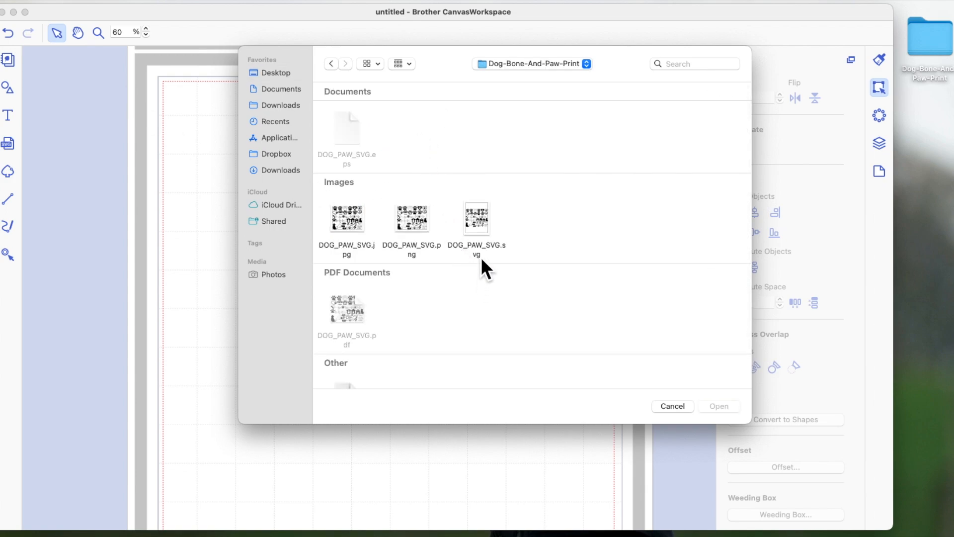
pyautogui.scroll(-3, 543, 226)
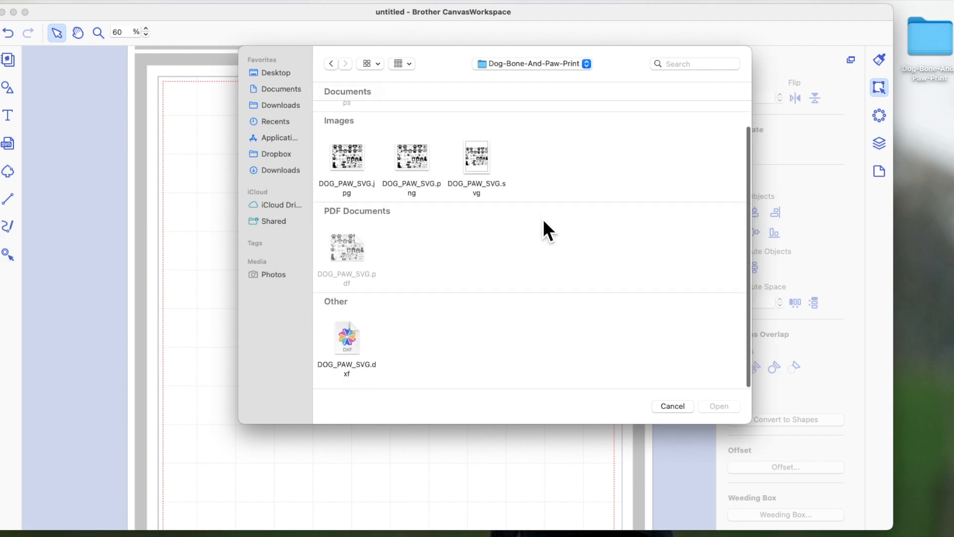
pyautogui.scroll(3, 537, 204)
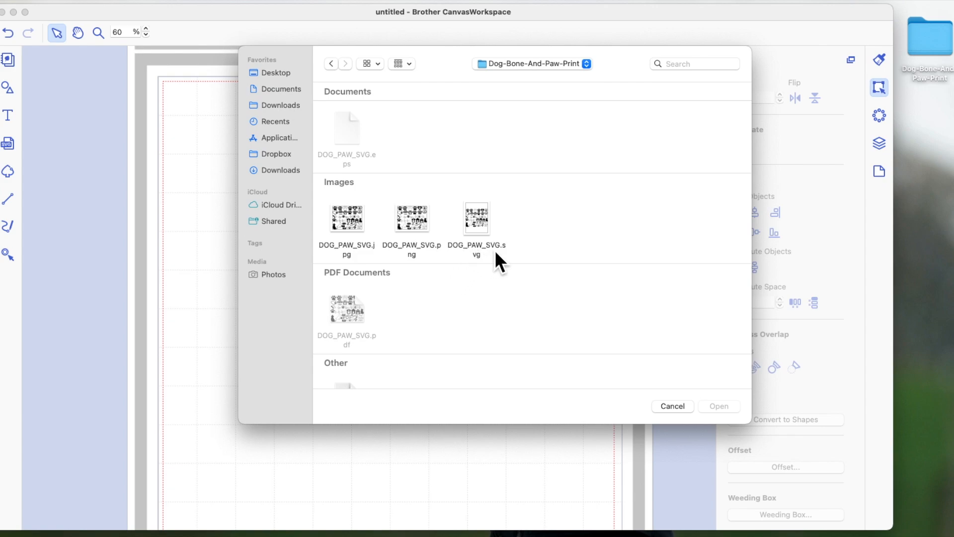
pyautogui.click(482, 221)
pyautogui.click(723, 406)
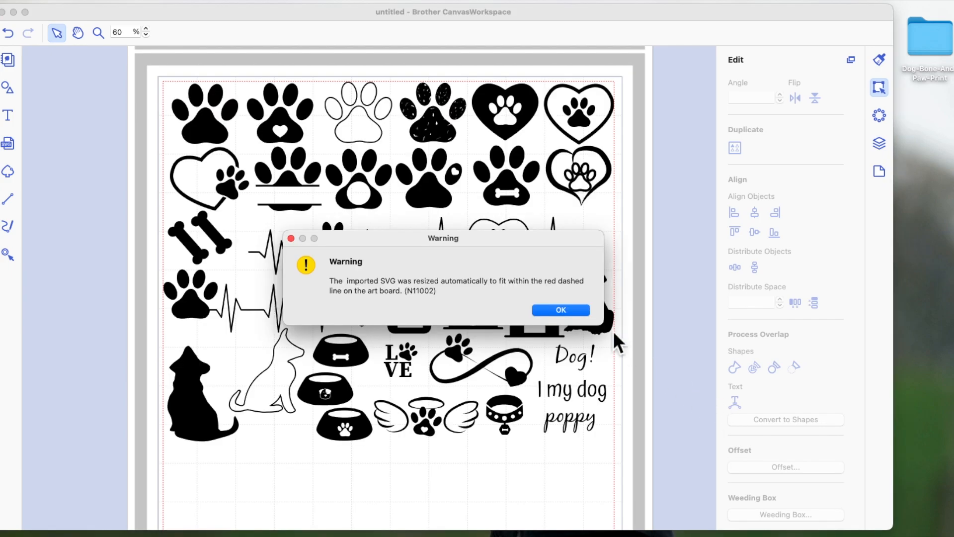
pyautogui.click(577, 310)
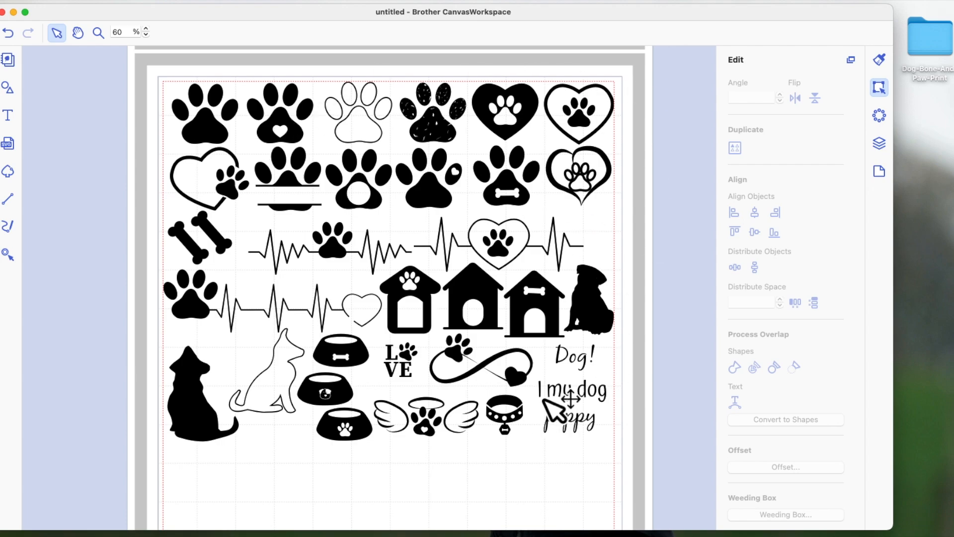
# Step: Delete the three paw prints and the filled paw heart that follow the first solid paw in the top row
pyautogui.click(146, 35)
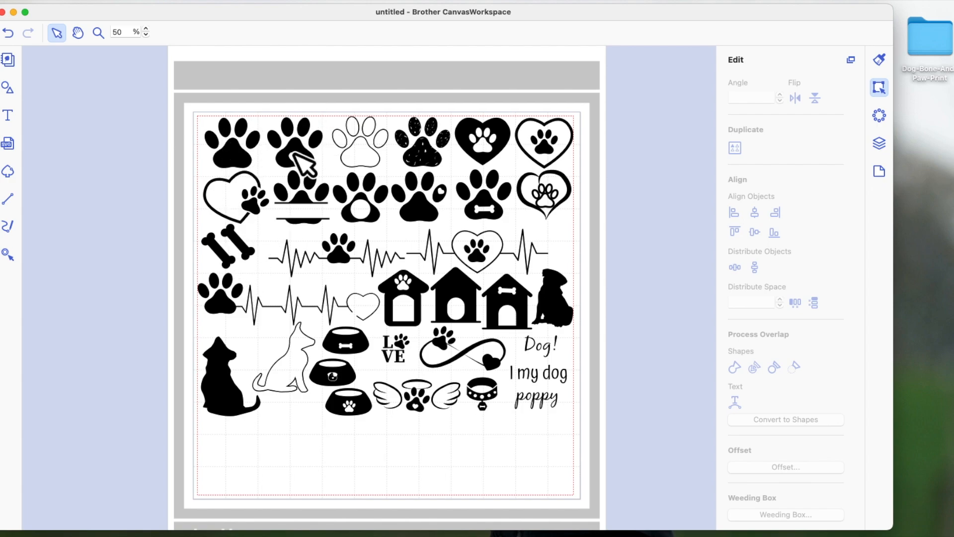
pyautogui.click(308, 128)
pyautogui.click(321, 90)
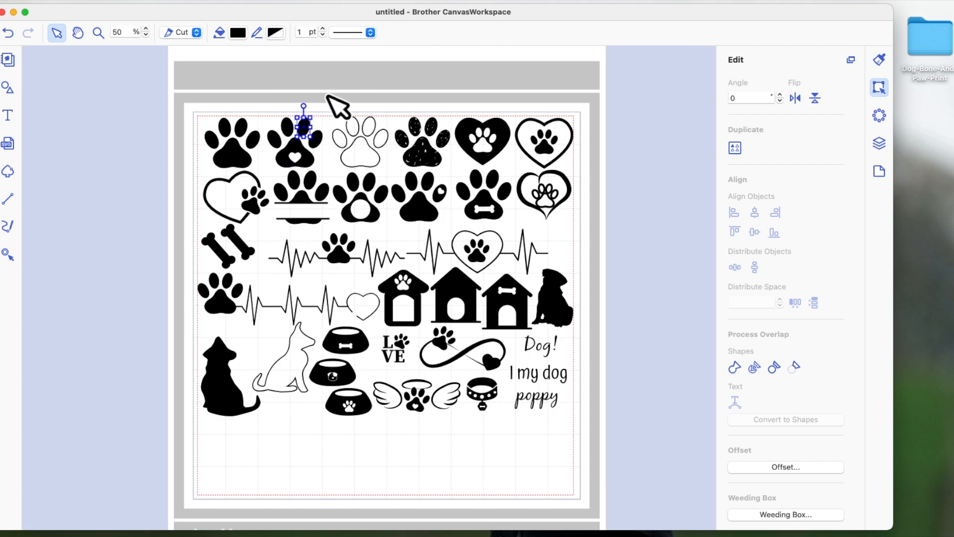
pyautogui.click(269, 111)
pyautogui.moveTo(276, 118); pyautogui.dragTo(487, 161)
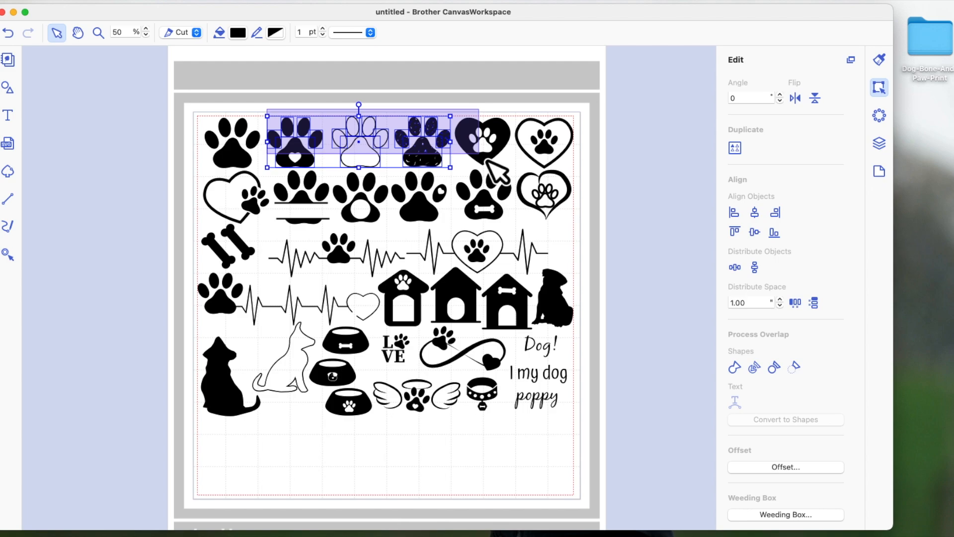
pyautogui.moveTo(487, 160); pyautogui.dragTo(487, 160)
pyautogui.press('BackSpace')
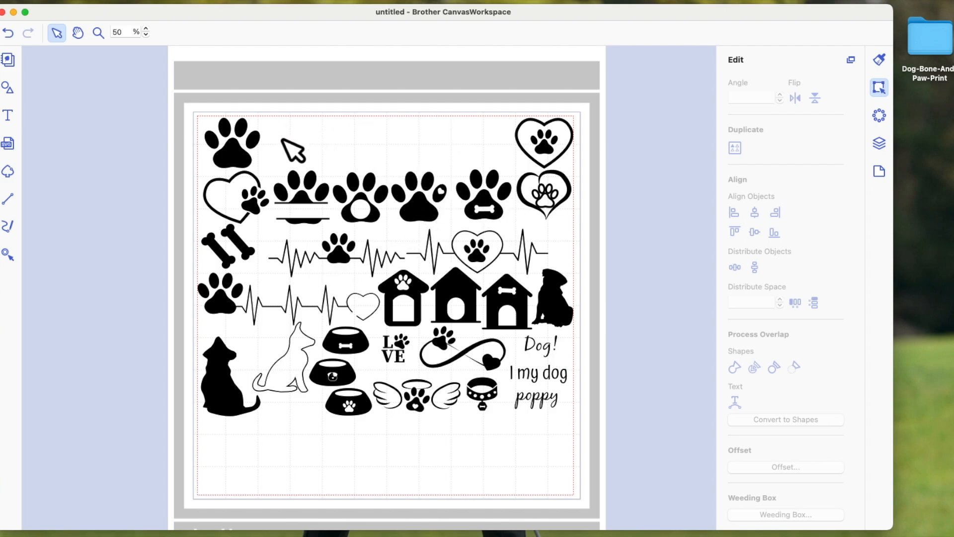
# Step: Delete the rest of the clip art, keeping only the first solid paw print and a single bone
pyautogui.moveTo(274, 166)
pyautogui.mouseDown()
pyautogui.moveTo(390, 224)
pyautogui.moveTo(551, 194)
pyautogui.moveTo(601, 234)
pyautogui.moveTo(584, 238)
pyautogui.mouseUp()
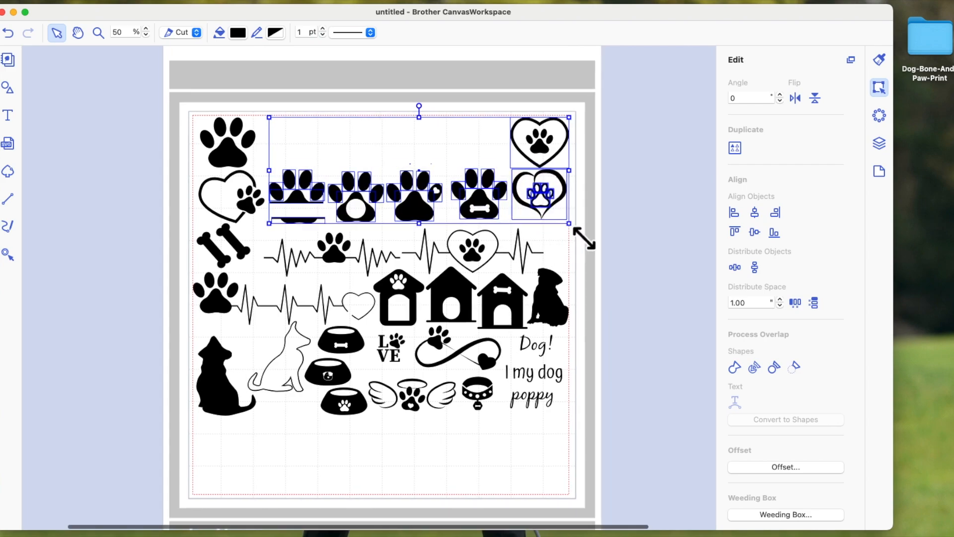
pyautogui.press('Delete')
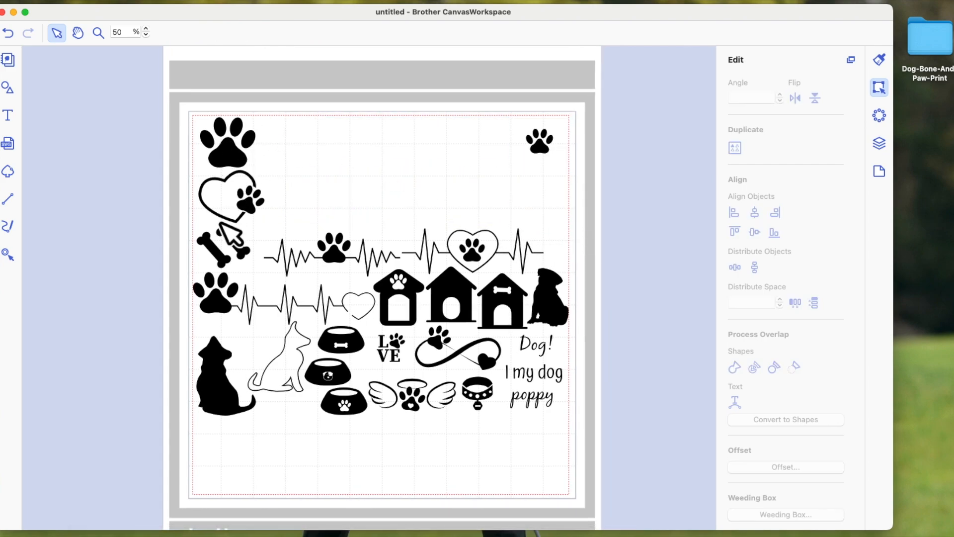
pyautogui.moveTo(503, 113); pyautogui.dragTo(609, 187)
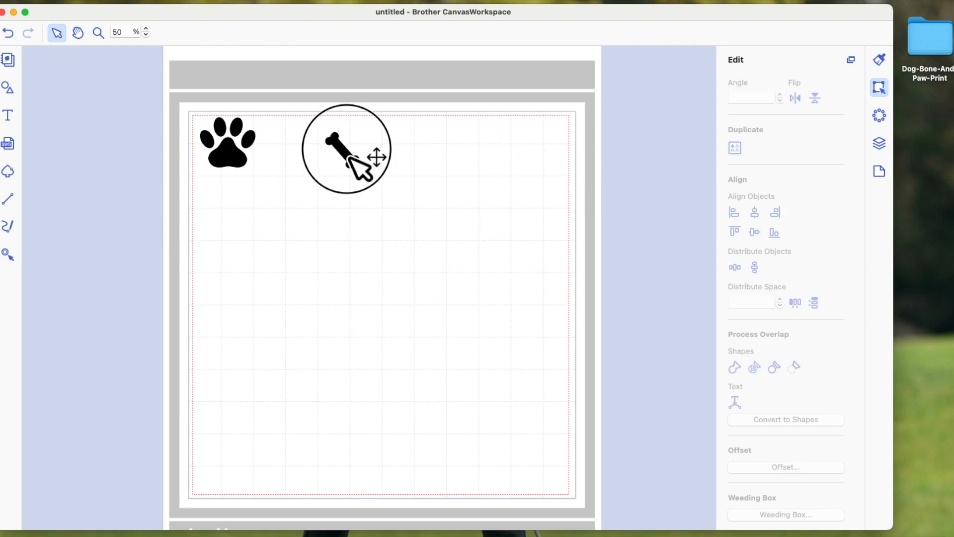
# Step: Move the bone and the whole paw print into the upper-middle area of the art board, with space between them
pyautogui.moveTo(349, 159); pyautogui.dragTo(448, 268)
pyautogui.moveTo(182, 101); pyautogui.dragTo(311, 209)
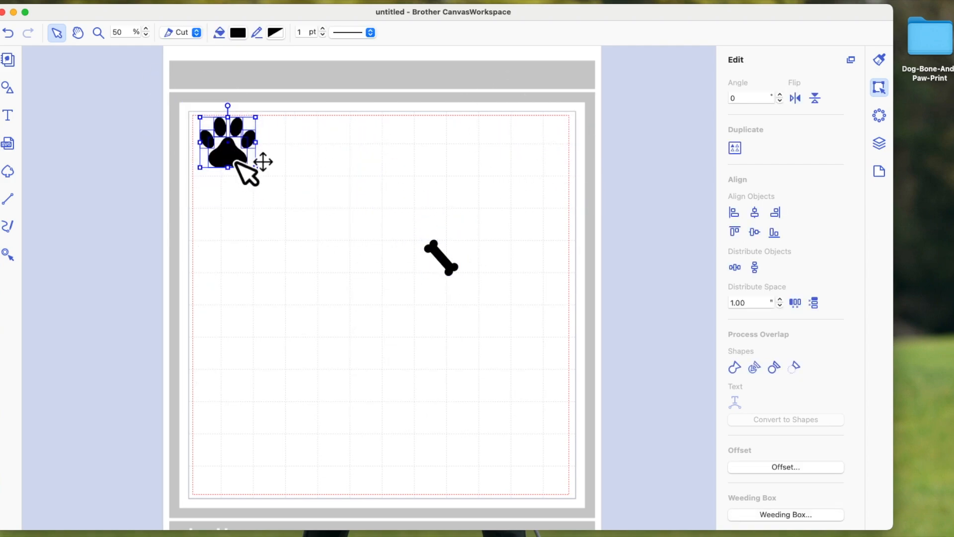
pyautogui.moveTo(237, 163); pyautogui.dragTo(337, 228)
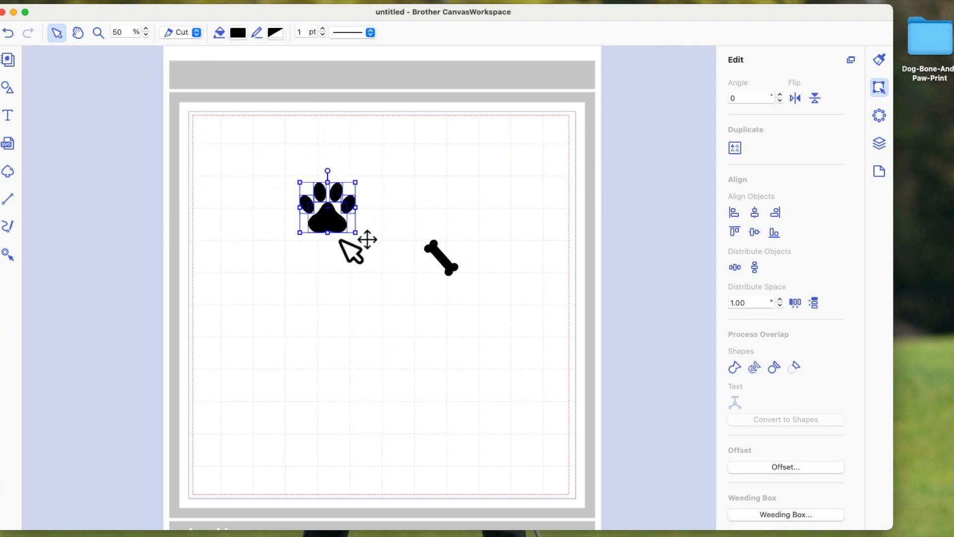
# Step: Group all the pads of the paw print into one object
pyautogui.click(268, 167)
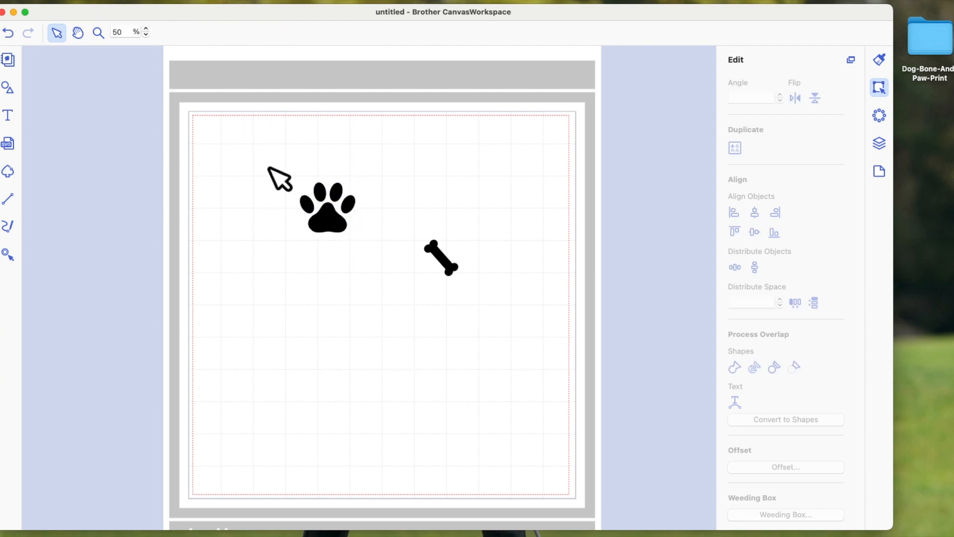
pyautogui.moveTo(268, 168); pyautogui.dragTo(402, 264)
pyautogui.rightClick(334, 219)
pyautogui.click(366, 309)
# Step: Place the bone below the paw print and rotate it to 311° so it lies horizontally
pyautogui.moveTo(442, 260); pyautogui.dragTo(320, 277)
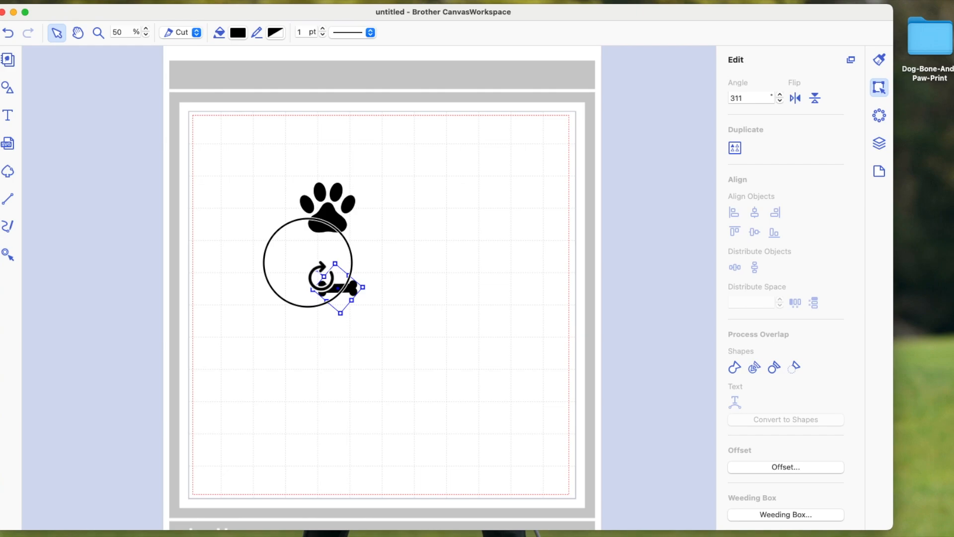
# Step: Set the paw print's height to 2 inches with its aspect ratio maintained
pyautogui.click(354, 196)
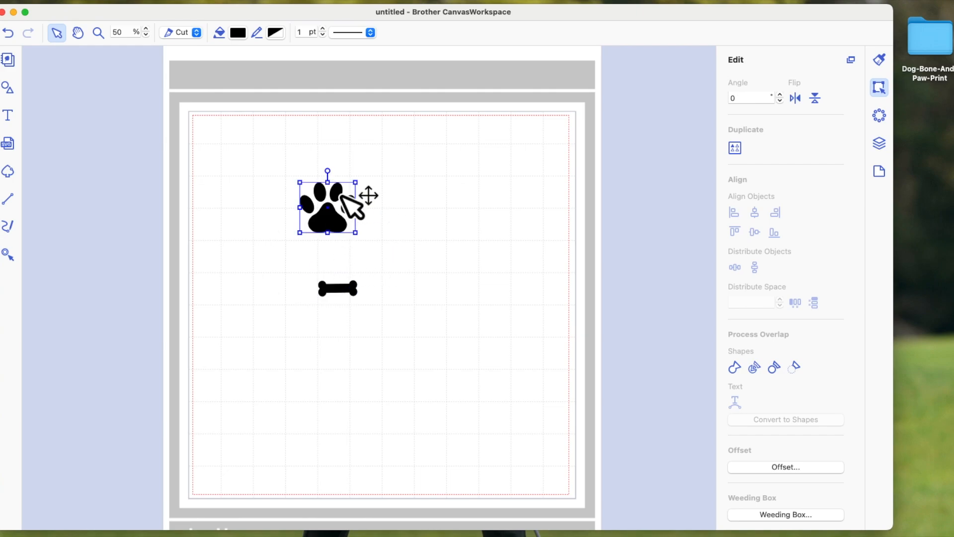
pyautogui.click(879, 94)
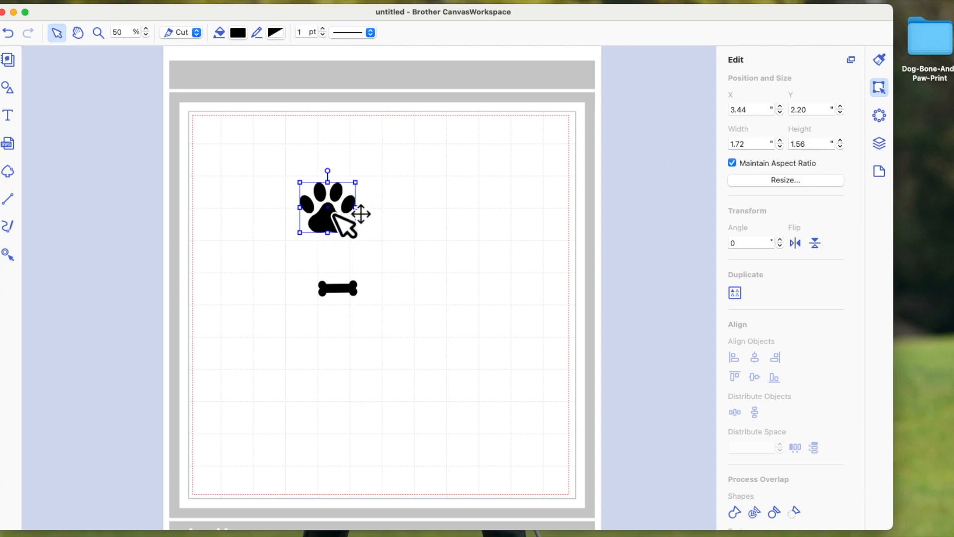
pyautogui.click(795, 143)
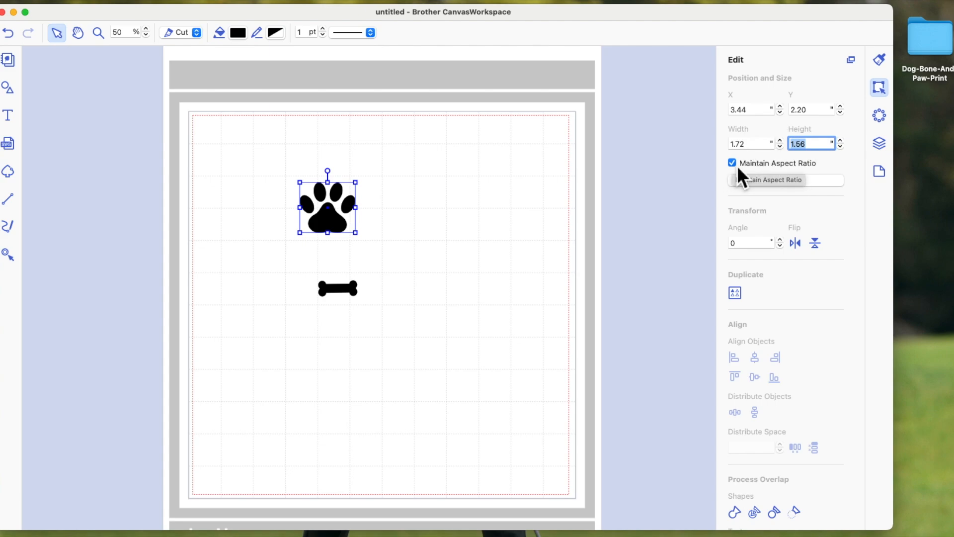
pyautogui.write('2')
pyautogui.press('Return')
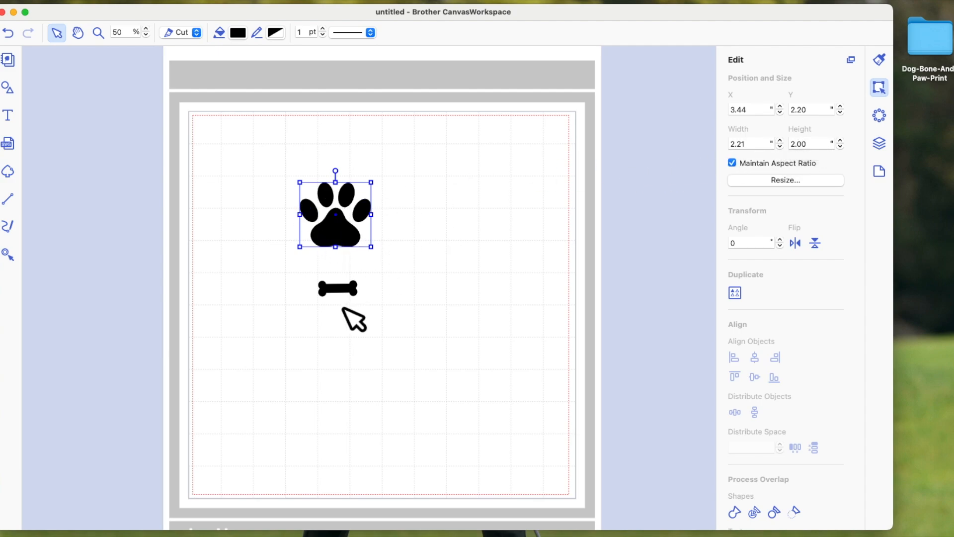
# Step: Set the bone's width to 2 inches with its aspect ratio maintained
pyautogui.click(344, 289)
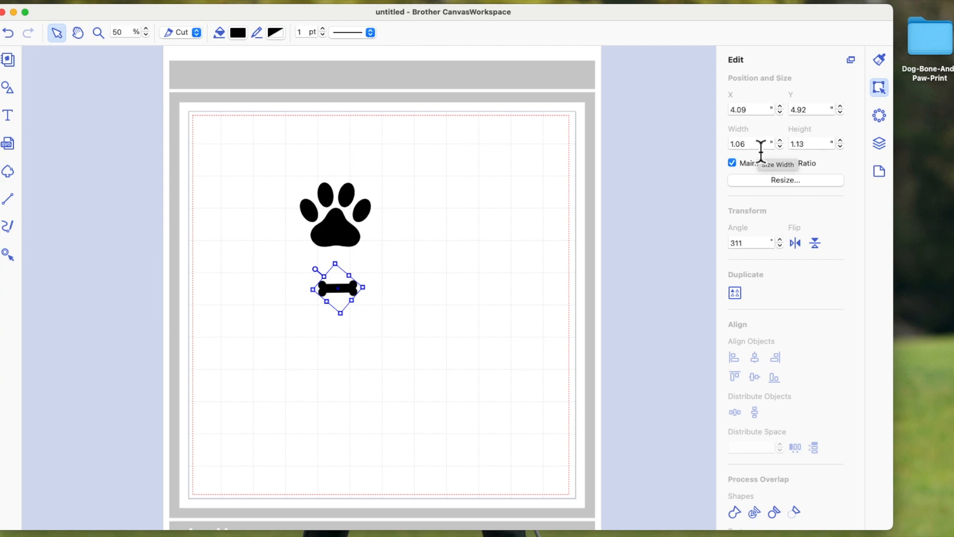
pyautogui.moveTo(760, 144); pyautogui.dragTo(702, 143)
pyautogui.write('2')
pyautogui.press('Return')
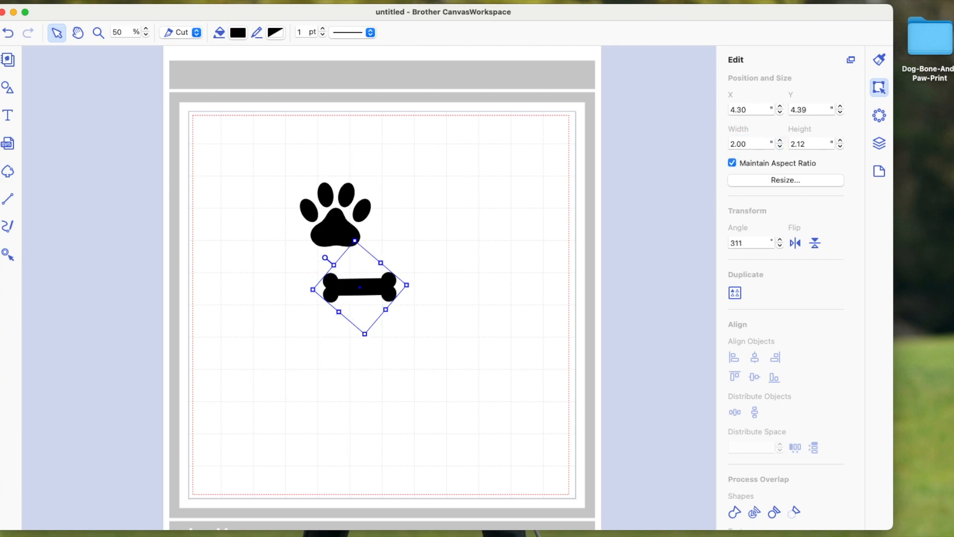
pyautogui.click(502, 223)
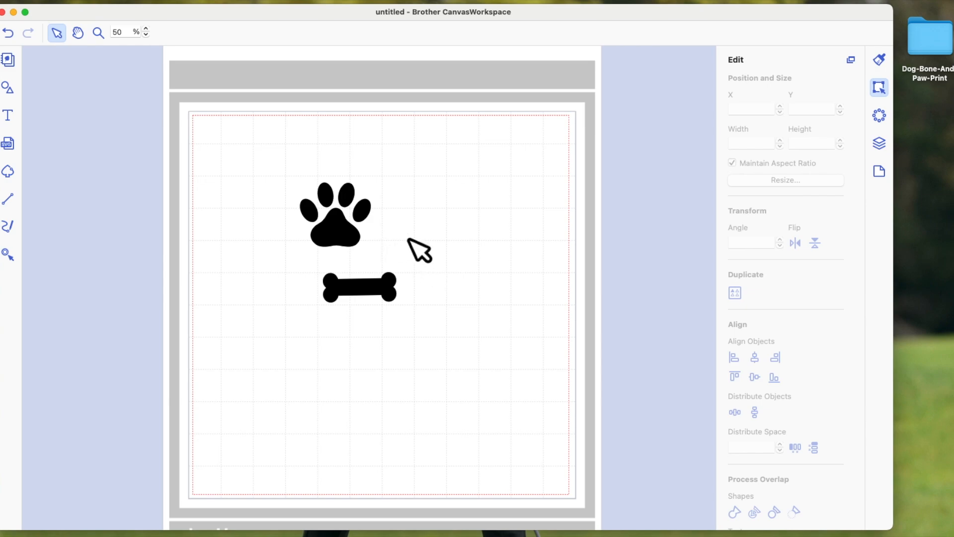
# Step: Tilt the paw print clockwise and position it so its base overlaps the right end of the bone
pyautogui.moveTo(335, 240); pyautogui.dragTo(369, 255)
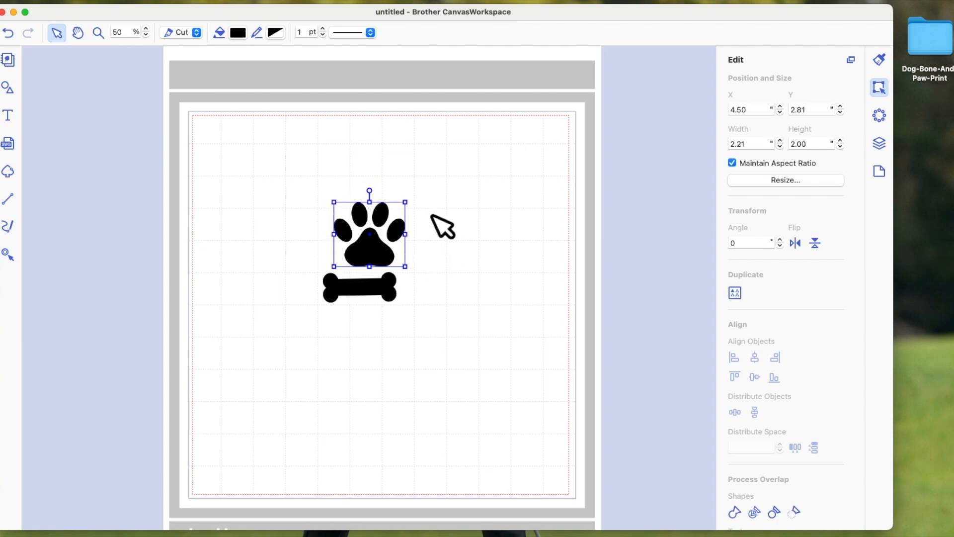
pyautogui.moveTo(370, 191); pyautogui.dragTo(386, 194)
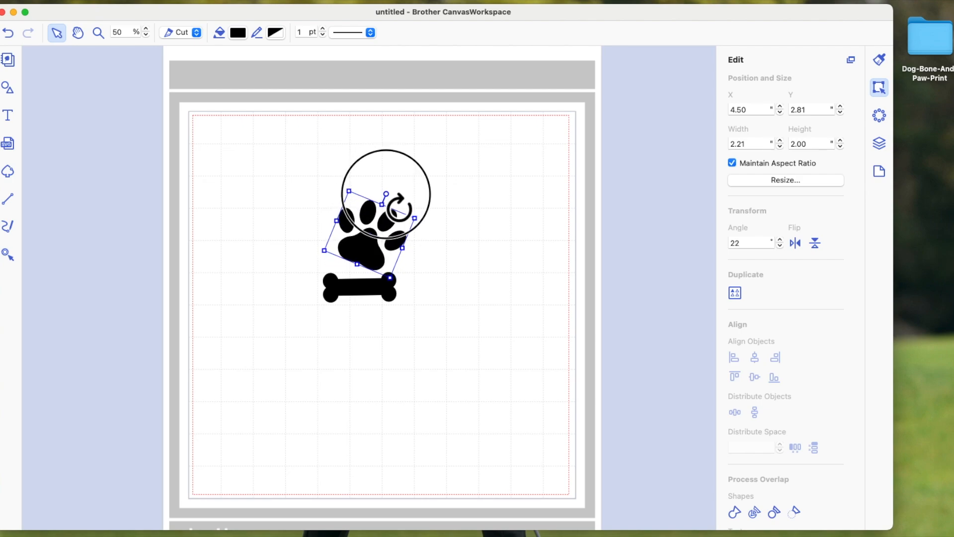
pyautogui.moveTo(376, 258); pyautogui.dragTo(405, 277)
pyautogui.click(407, 298)
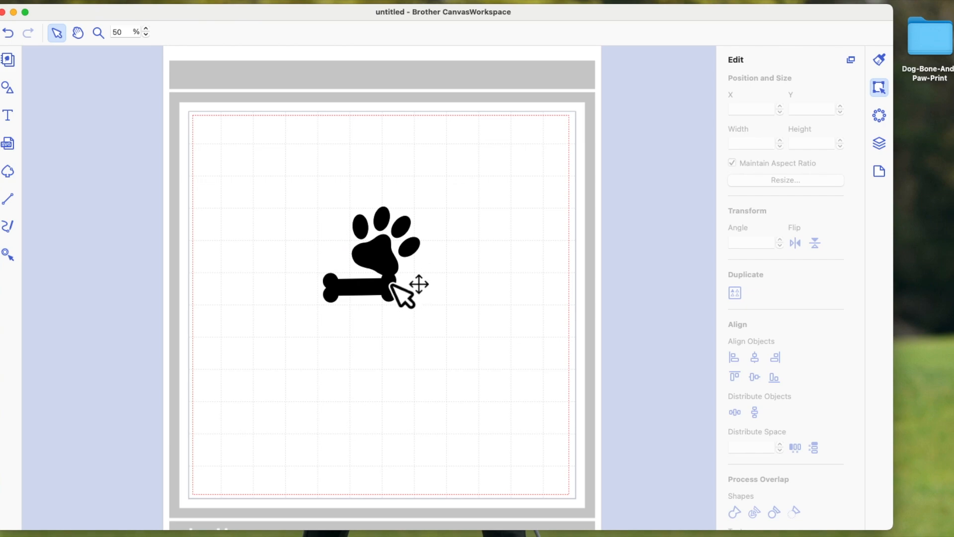
# Step: Add the text "2" and enlarge it to about 1.30 by 2.33 inches beside the paw, overlapping the bone's left end
pyautogui.click(7, 118)
pyautogui.click(264, 184)
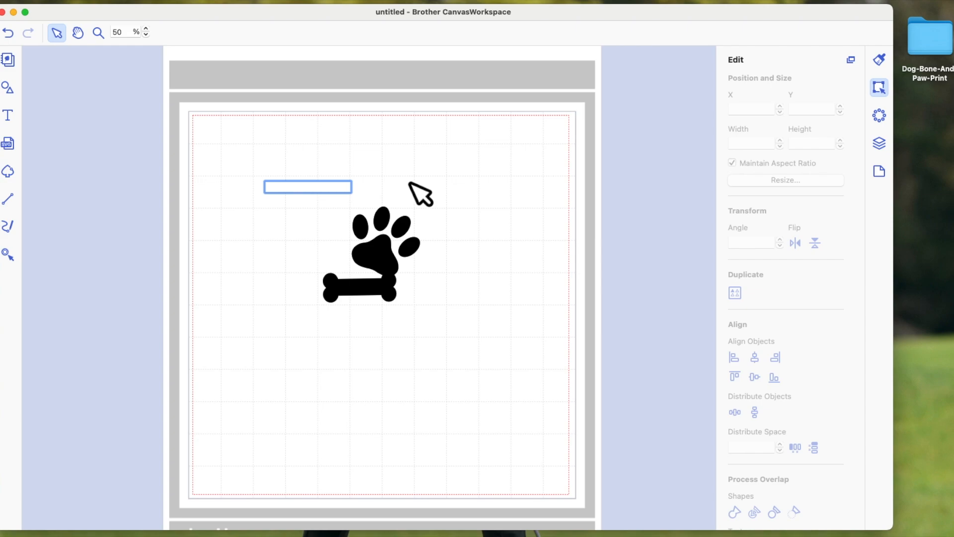
pyautogui.write('2')
pyautogui.press('Return')
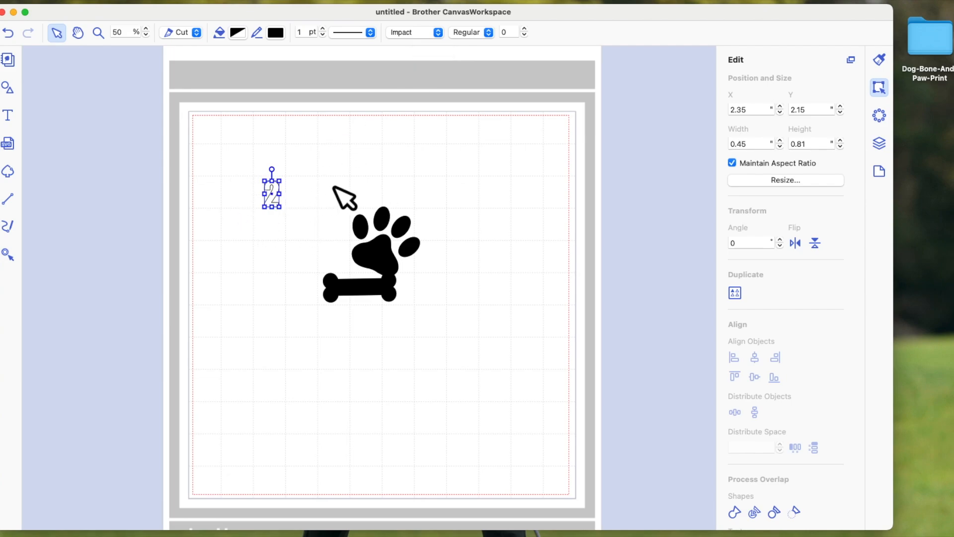
pyautogui.moveTo(274, 207); pyautogui.dragTo(312, 237)
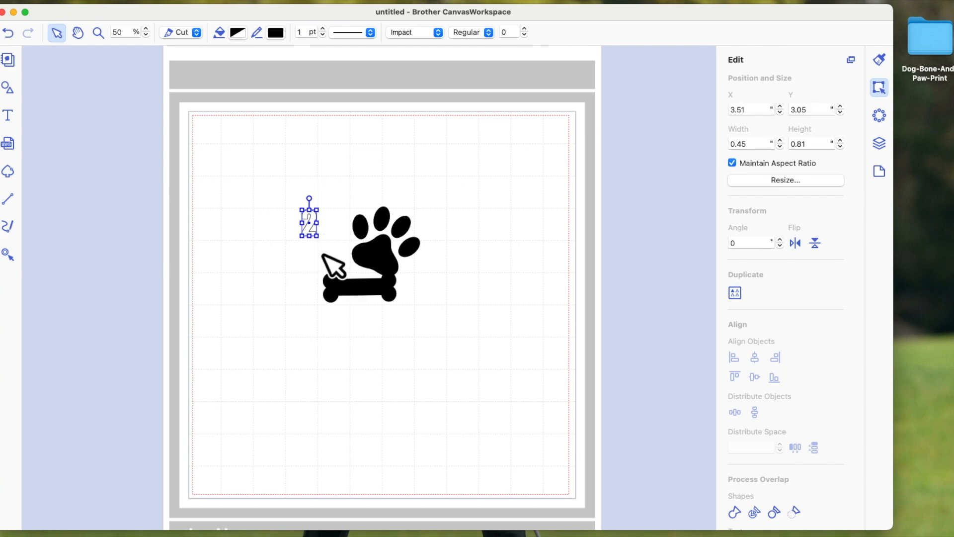
pyautogui.moveTo(325, 245)
pyautogui.mouseDown()
pyautogui.moveTo(349, 274)
pyautogui.moveTo(334, 247)
pyautogui.mouseUp()
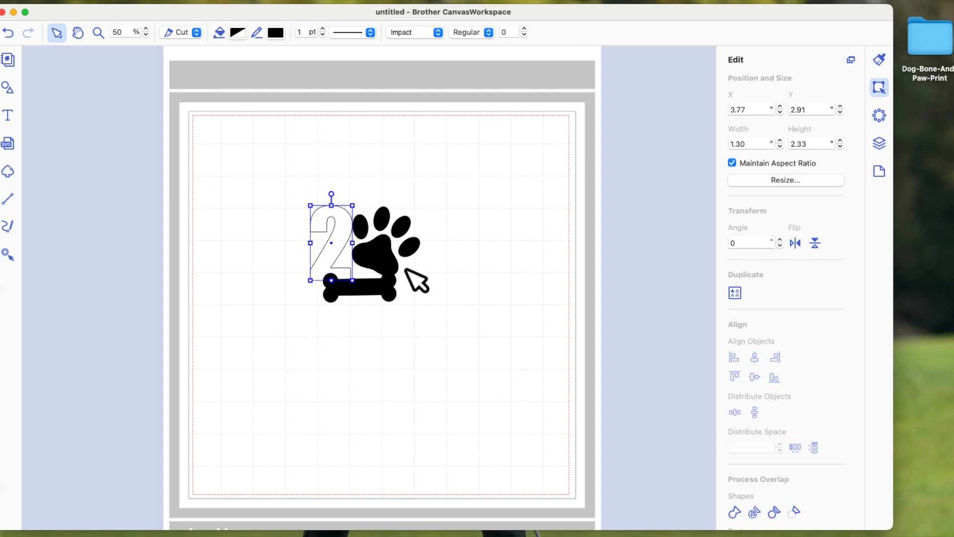
# Step: Enlarge the number 2 proportionally to about 1.42 by 2.53 inches
pyautogui.click(487, 196)
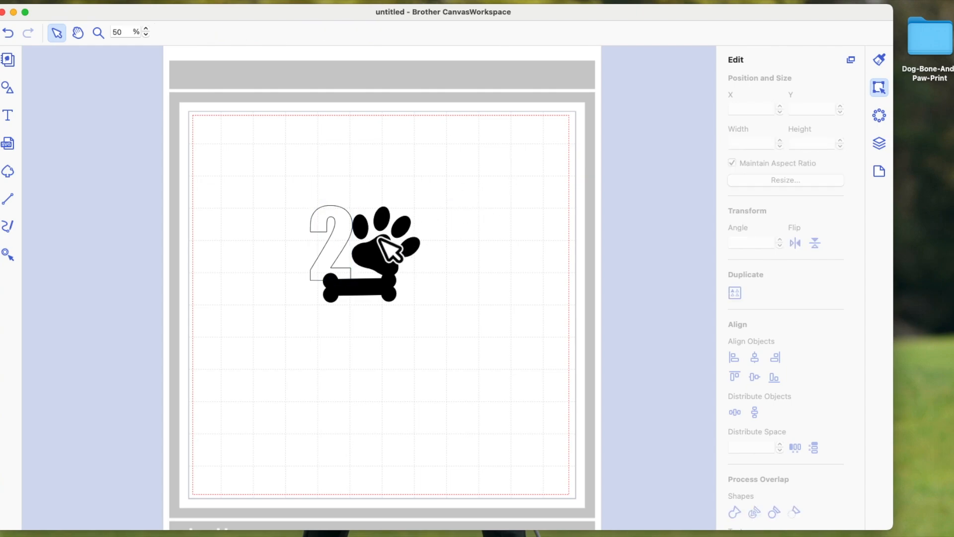
pyautogui.click(348, 244)
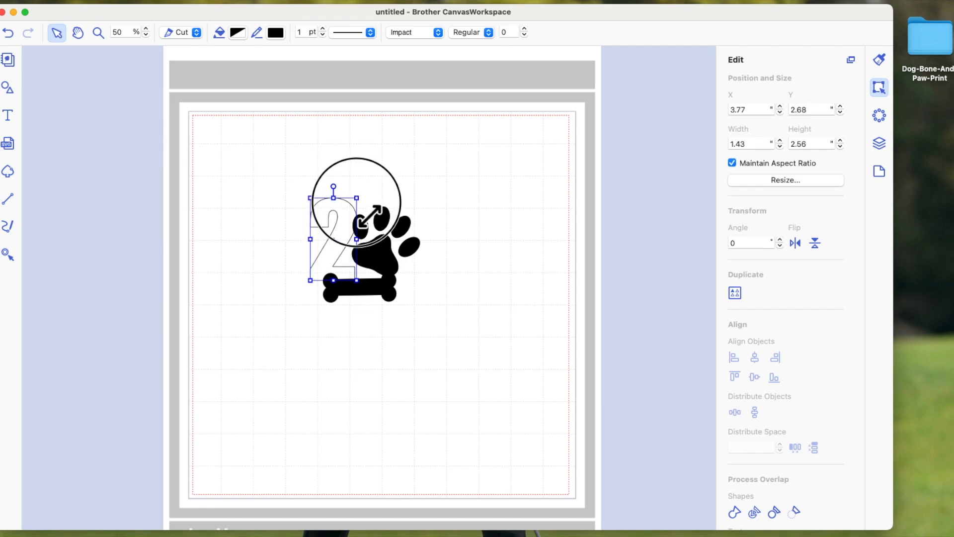
pyautogui.click(480, 268)
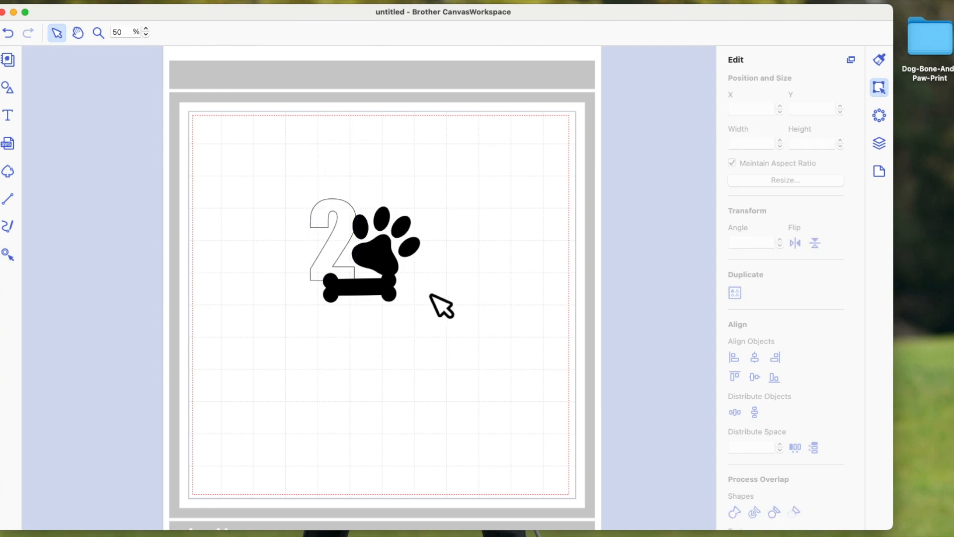
pyautogui.click(367, 246)
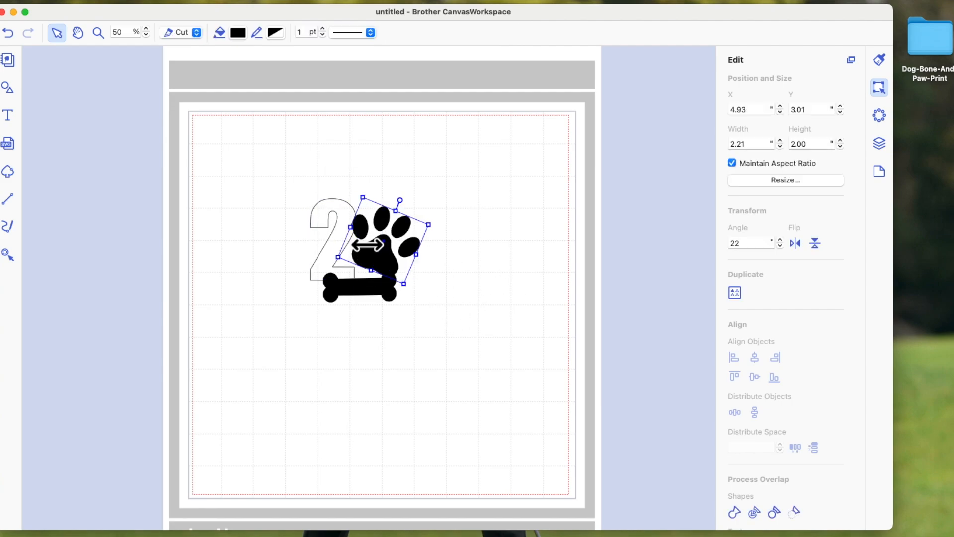
pyautogui.click(385, 297)
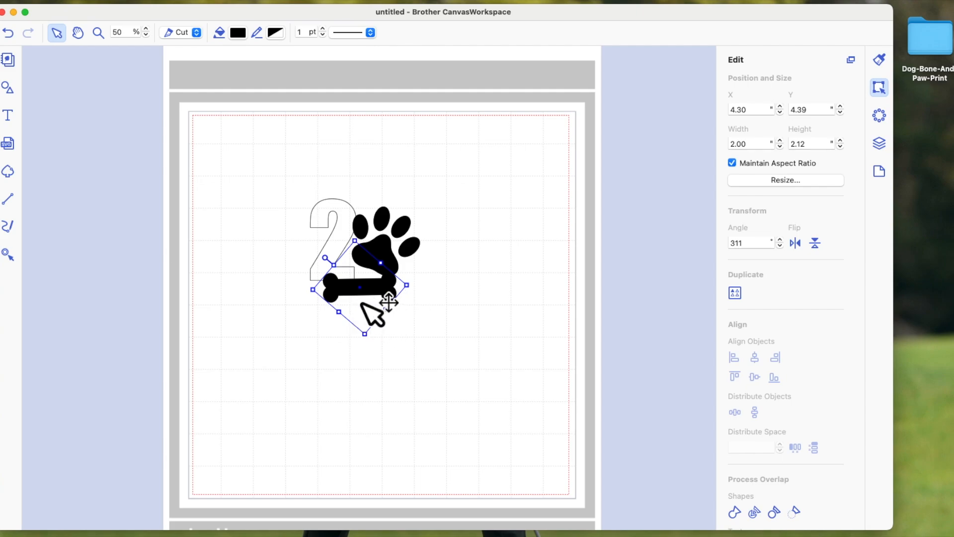
pyautogui.click(341, 222)
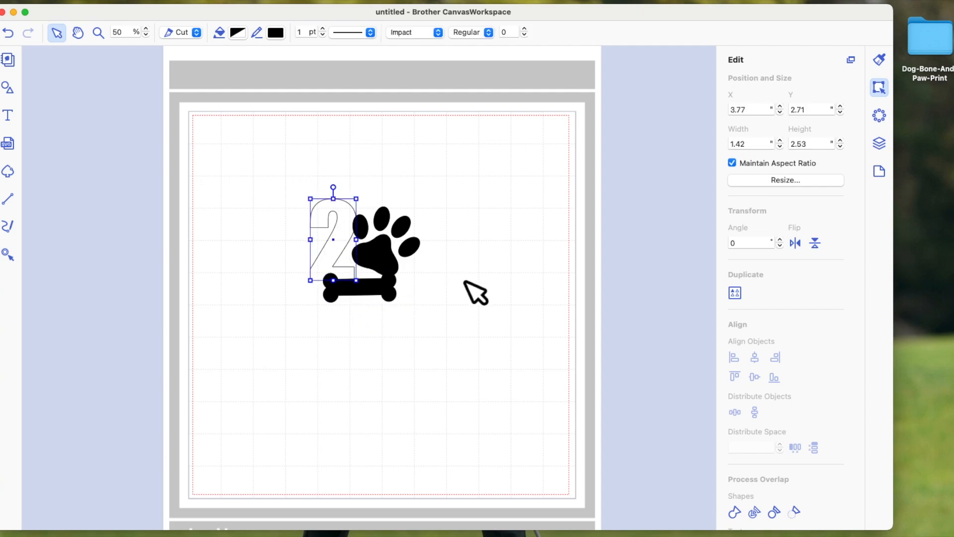
pyautogui.click(476, 293)
# Step: Enlarge the bone proportionally to about 2.32 inches wide, extending beneath the number 2 and the paw print
pyautogui.click(388, 296)
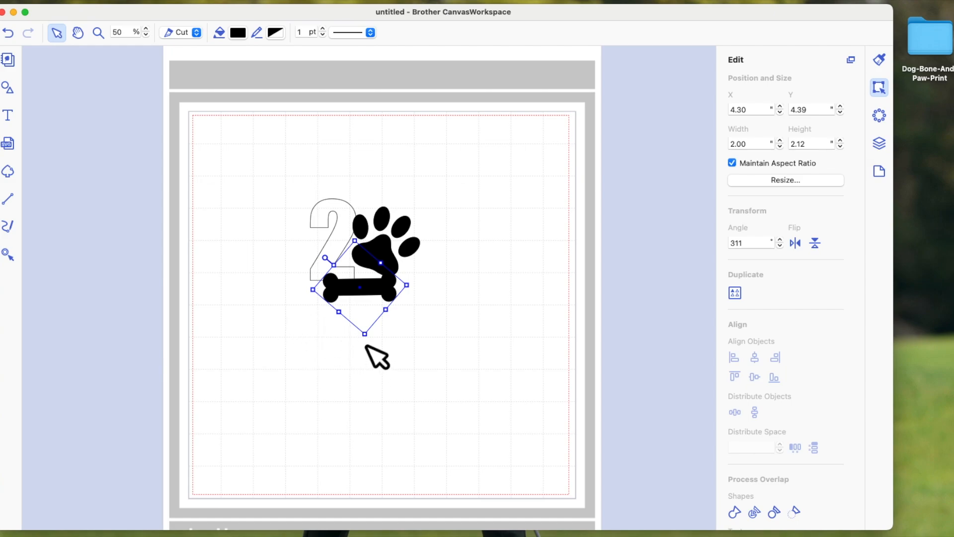
pyautogui.moveTo(375, 348); pyautogui.dragTo(375, 360)
pyautogui.click(460, 347)
pyautogui.moveTo(392, 304); pyautogui.dragTo(388, 300)
pyautogui.click(441, 307)
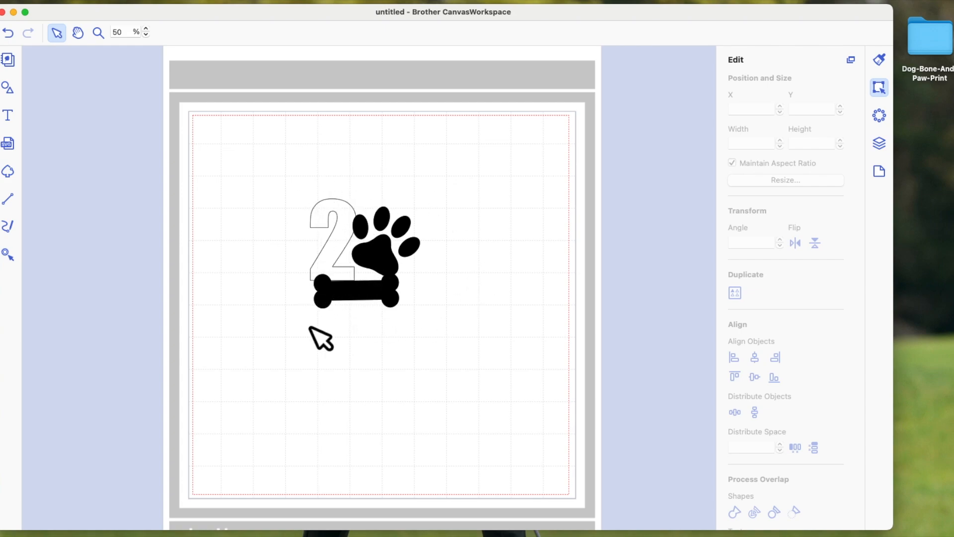
# Step: Set the paw print's fill colour to white and its line colour to black
pyautogui.click(383, 262)
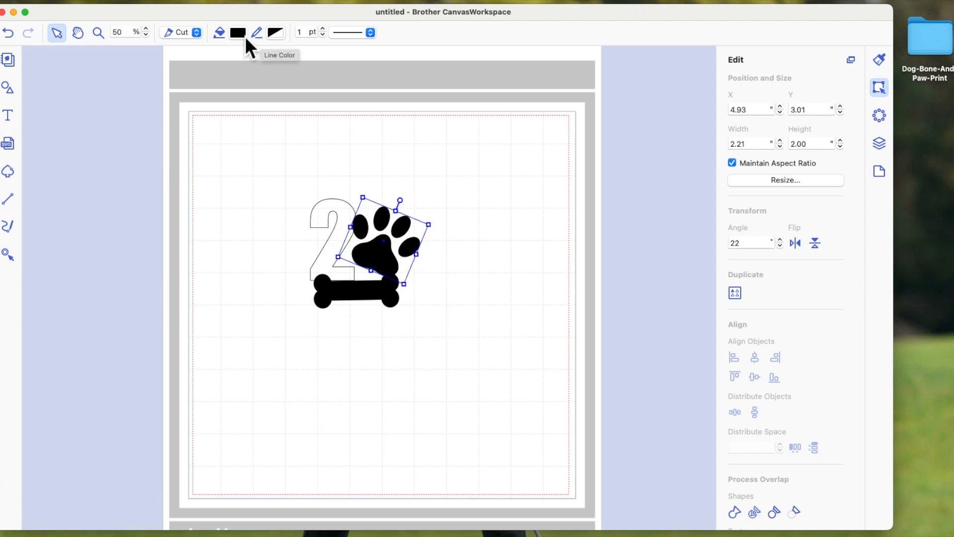
pyautogui.click(239, 33)
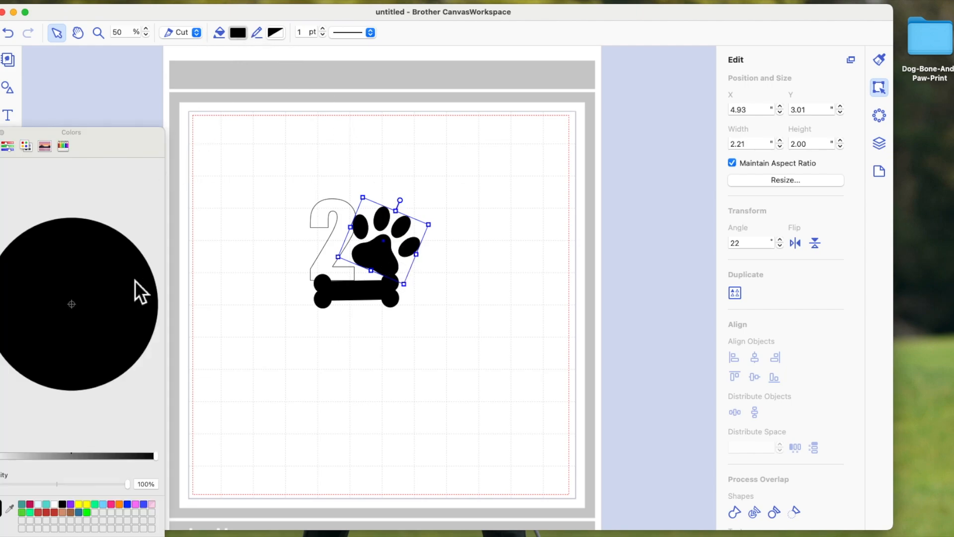
pyautogui.moveTo(156, 456); pyautogui.dragTo(1, 455)
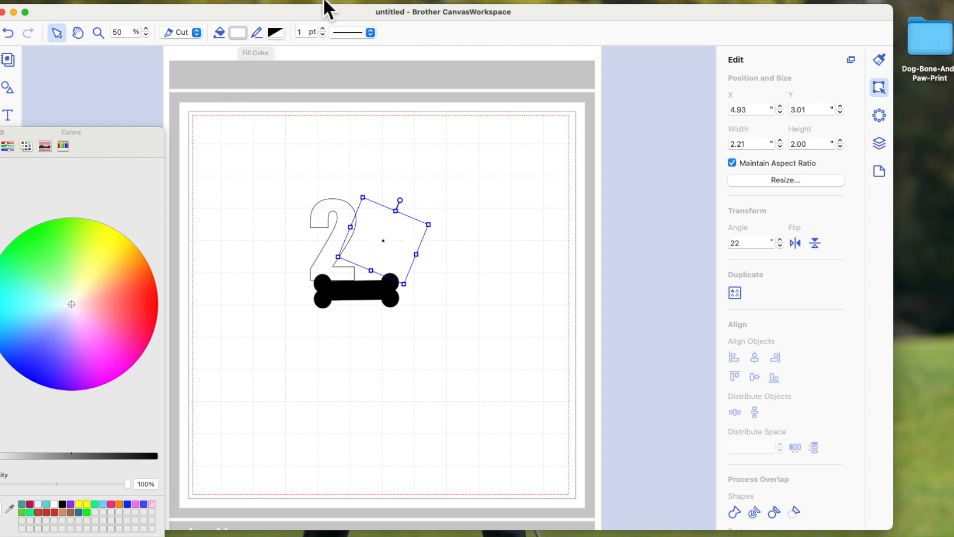
pyautogui.click(281, 37)
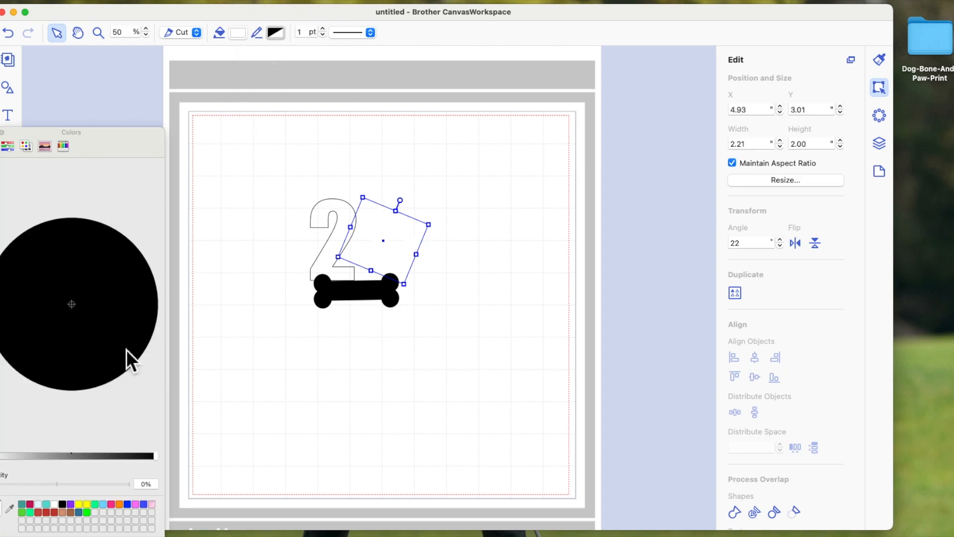
pyautogui.click(63, 505)
pyautogui.click(457, 304)
# Step: Give the bone a white fill and a black outline
pyautogui.click(388, 303)
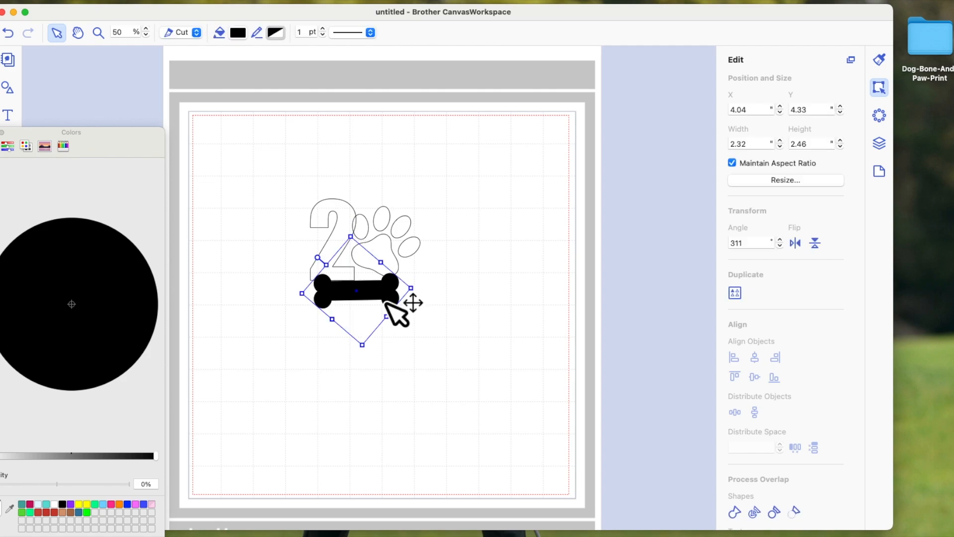
pyautogui.moveTo(240, 34); pyautogui.dragTo(286, 33)
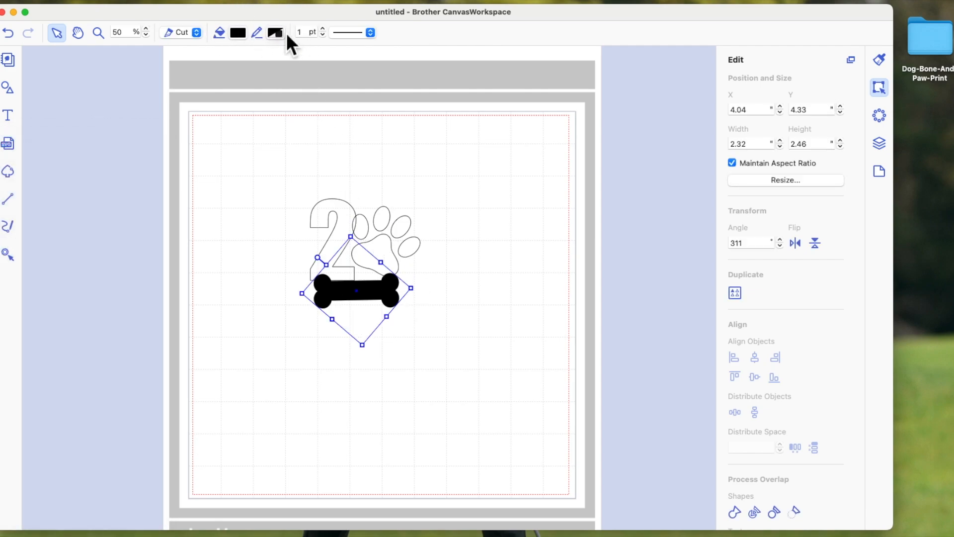
pyautogui.click(240, 34)
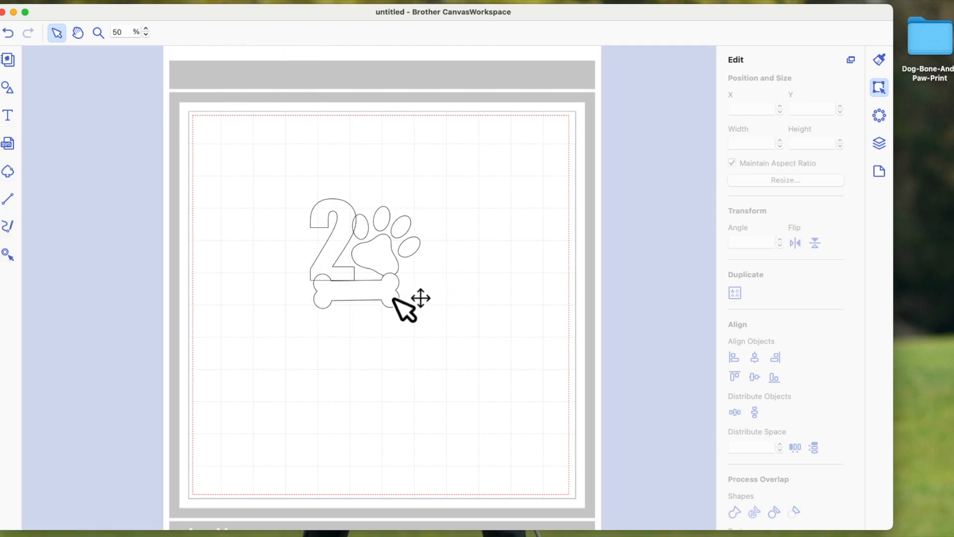
pyautogui.click(384, 306)
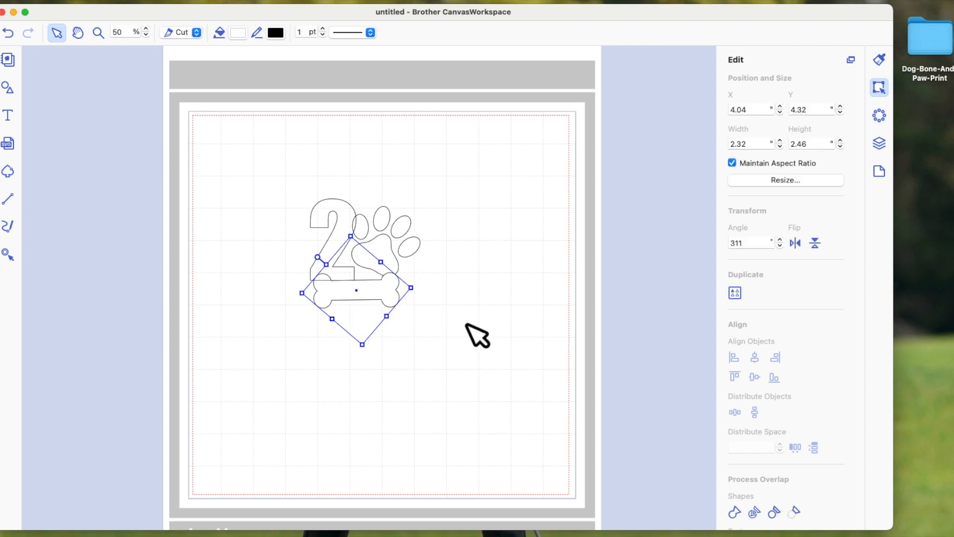
pyautogui.click(477, 336)
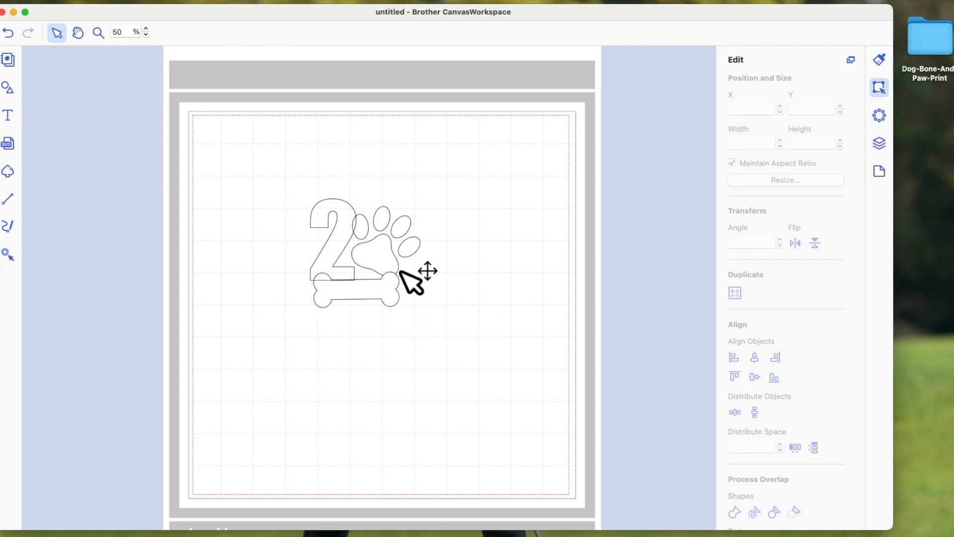
# Step: Enlarge the number 2 to about 1.50 by 2.68 inches and shift it slightly left so it overlaps the nearest toe
pyautogui.click(383, 251)
pyautogui.click(492, 266)
pyautogui.click(338, 216)
pyautogui.moveTo(367, 215); pyautogui.dragTo(372, 206)
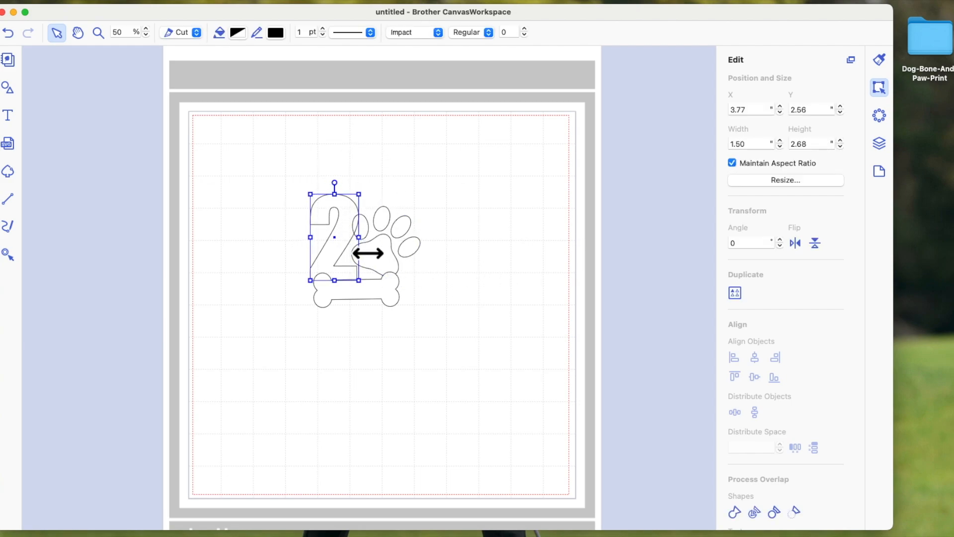
pyautogui.moveTo(366, 246); pyautogui.dragTo(362, 244)
pyautogui.click(503, 247)
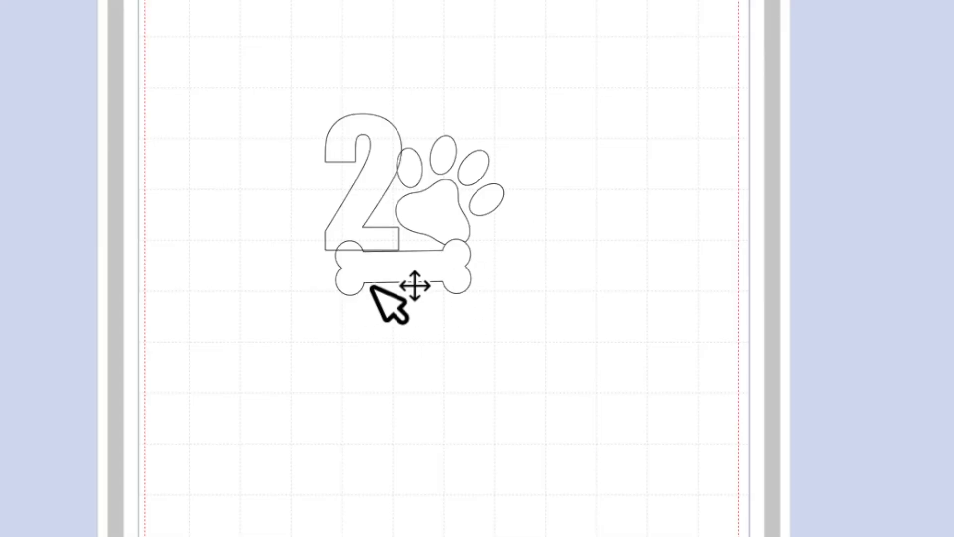
# Step: Rotate the bone slightly so its long edges are level
pyautogui.click(463, 294)
pyautogui.moveTo(364, 233); pyautogui.dragTo(364, 237)
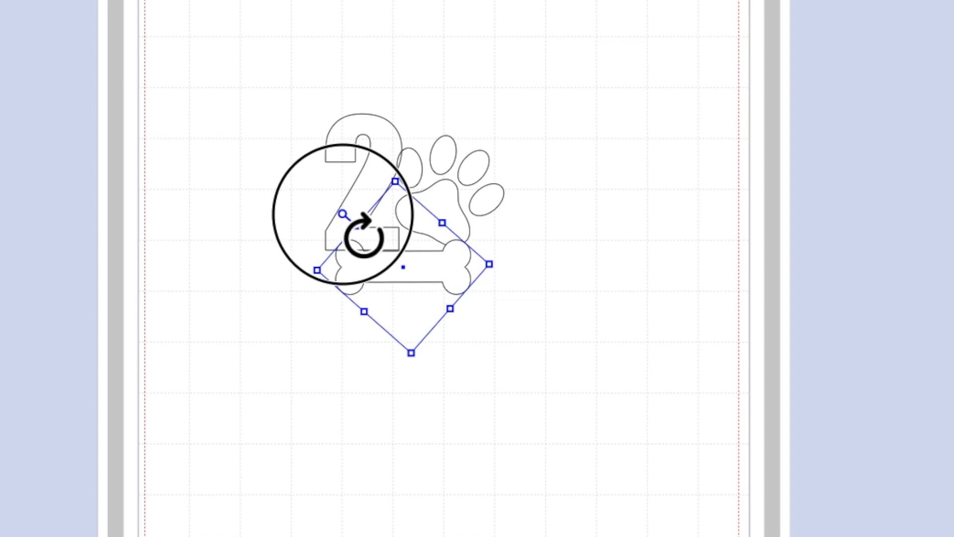
pyautogui.moveTo(364, 237); pyautogui.dragTo(364, 237)
pyautogui.click(598, 271)
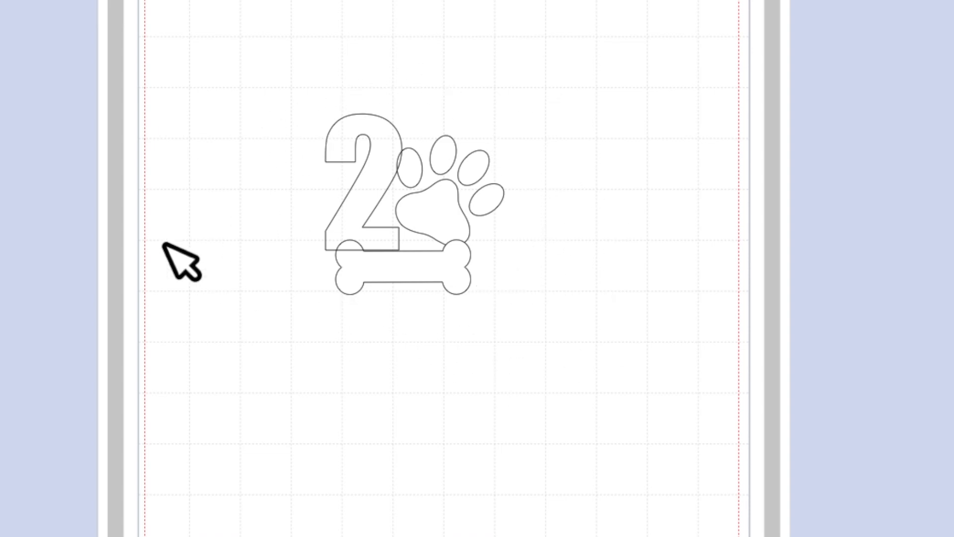
# Step: Weld the number 2, paw print and bone, and check which toes are still separate shapes
pyautogui.moveTo(272, 93); pyautogui.dragTo(578, 361)
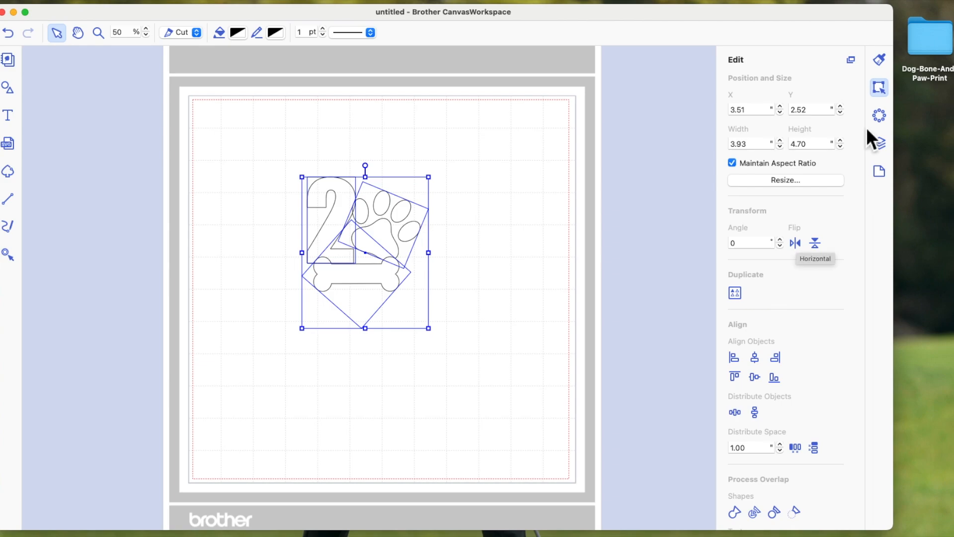
pyautogui.click(881, 93)
pyautogui.scroll(-5, 771, 236)
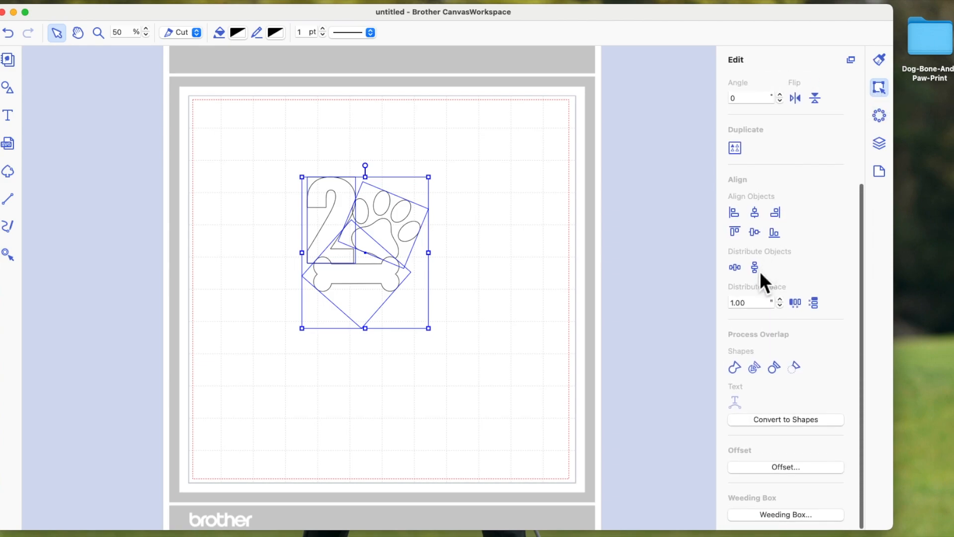
pyautogui.click(737, 369)
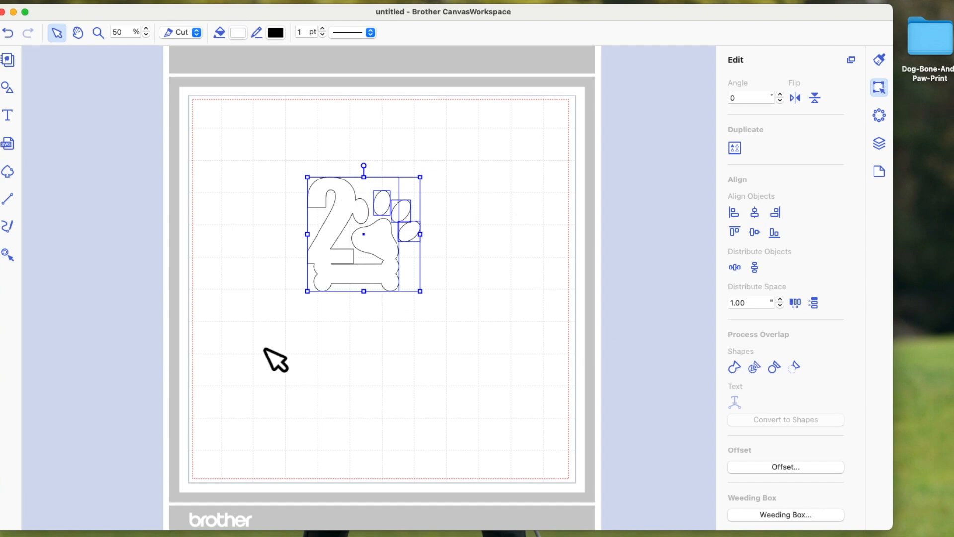
pyautogui.click(489, 323)
pyautogui.click(415, 234)
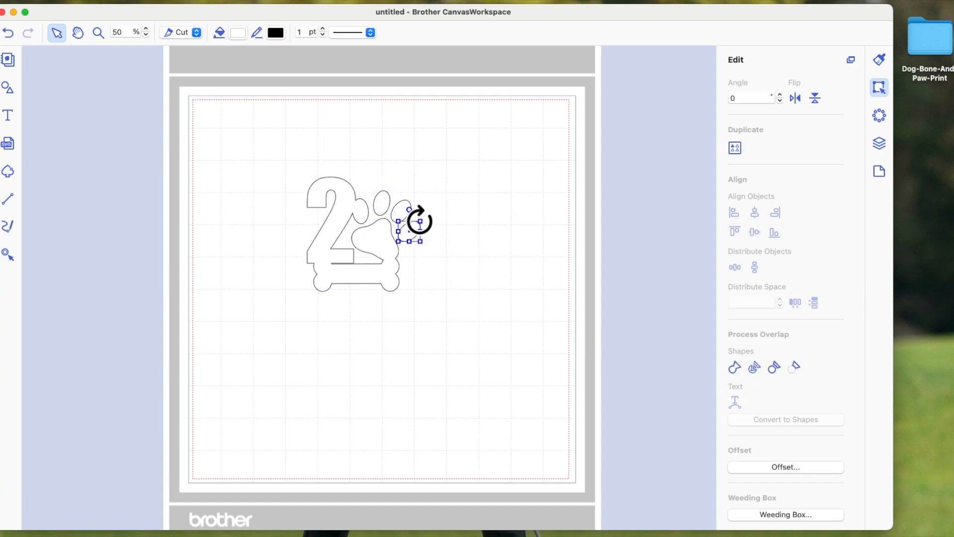
pyautogui.click(388, 211)
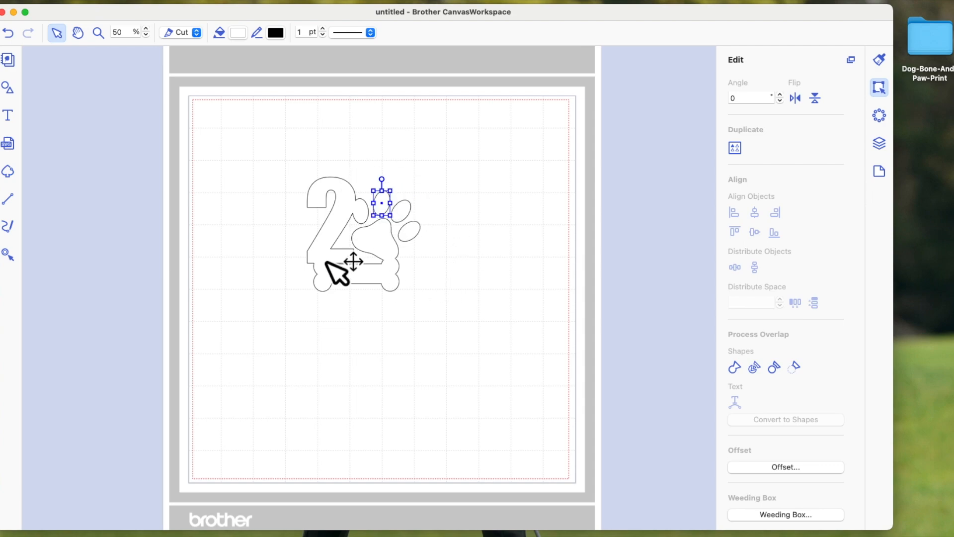
pyautogui.click(474, 277)
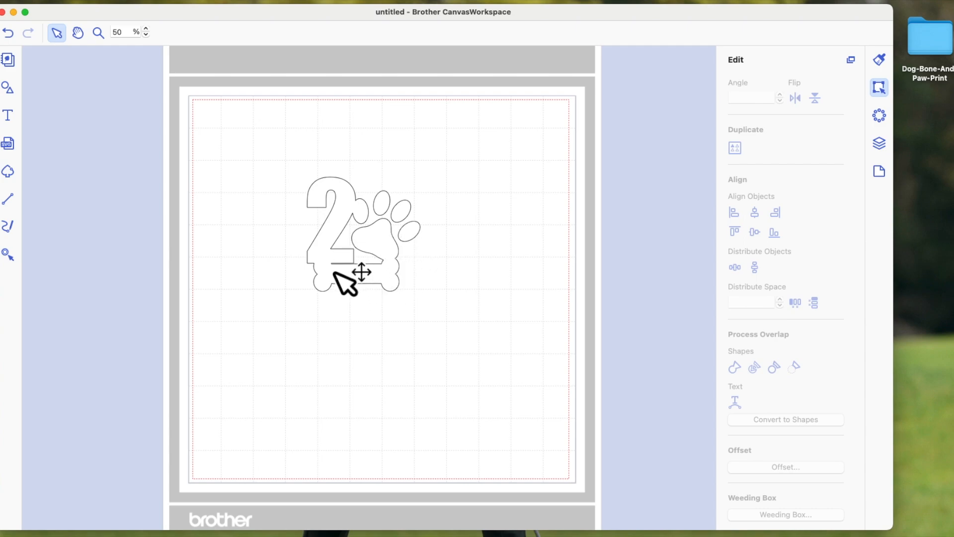
# Step: Group the welded outline with the three loose toes
pyautogui.moveTo(277, 160); pyautogui.dragTo(475, 354)
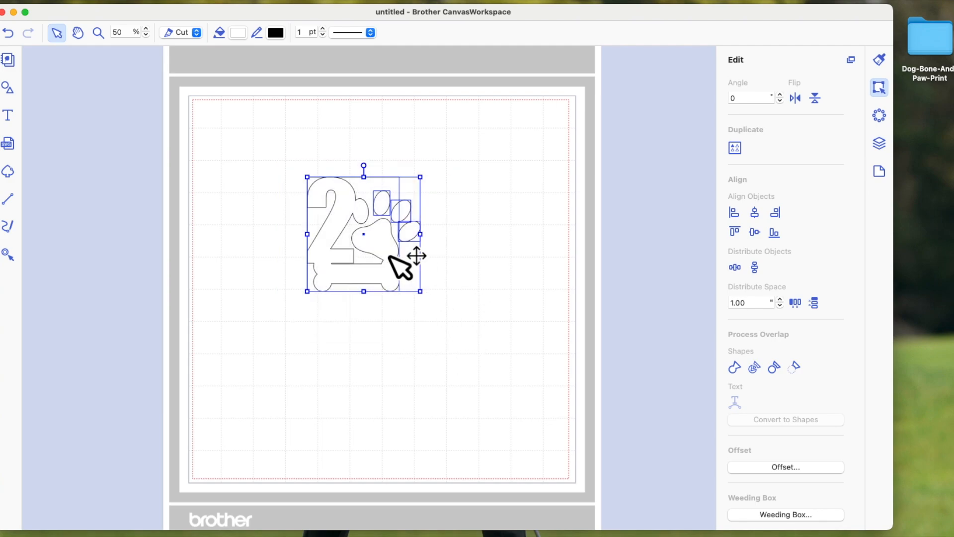
pyautogui.rightClick(379, 238)
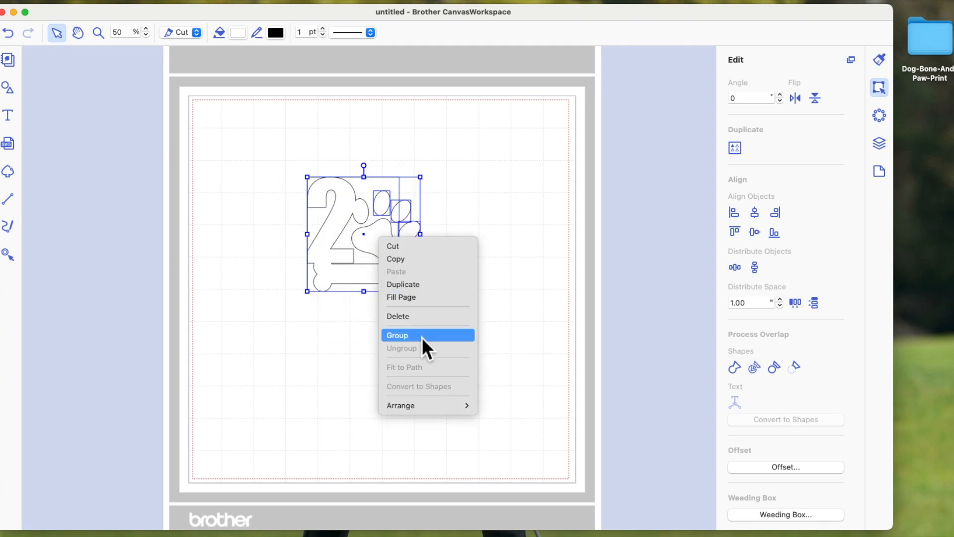
pyautogui.click(422, 338)
pyautogui.click(463, 185)
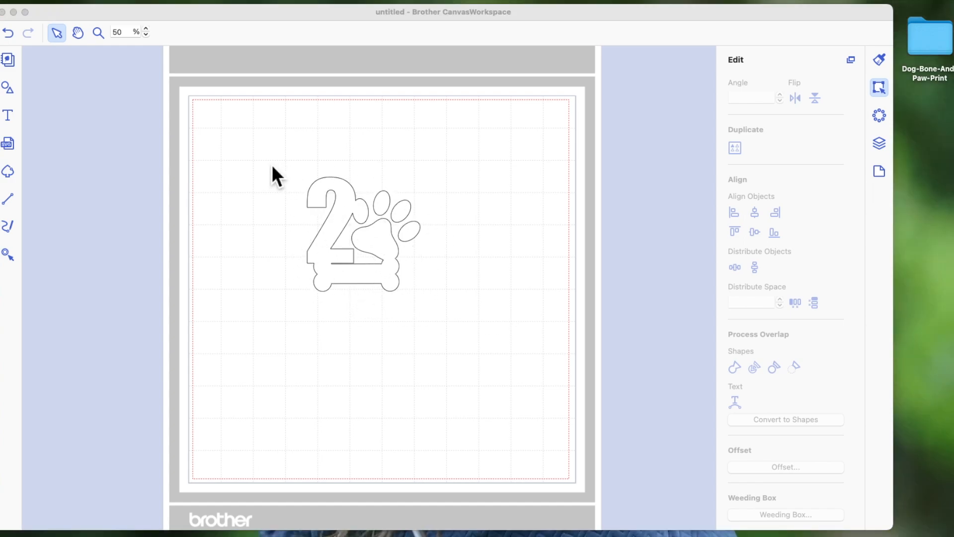
# Step: Set both the fill and line colour of the grouped design to bright blue
pyautogui.click(420, 278)
pyautogui.moveTo(274, 165); pyautogui.dragTo(437, 312)
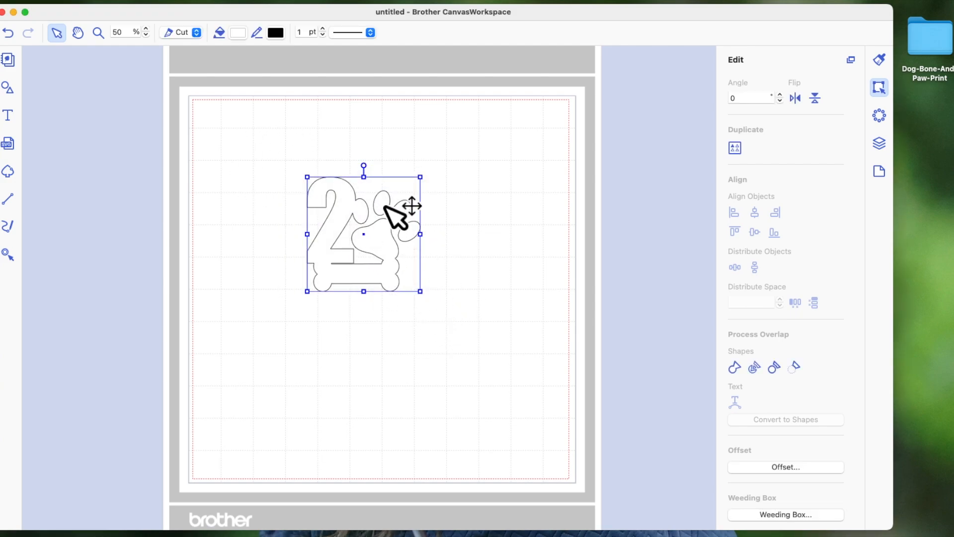
pyautogui.click(238, 34)
pyautogui.moveTo(114, 140); pyautogui.dragTo(154, 112)
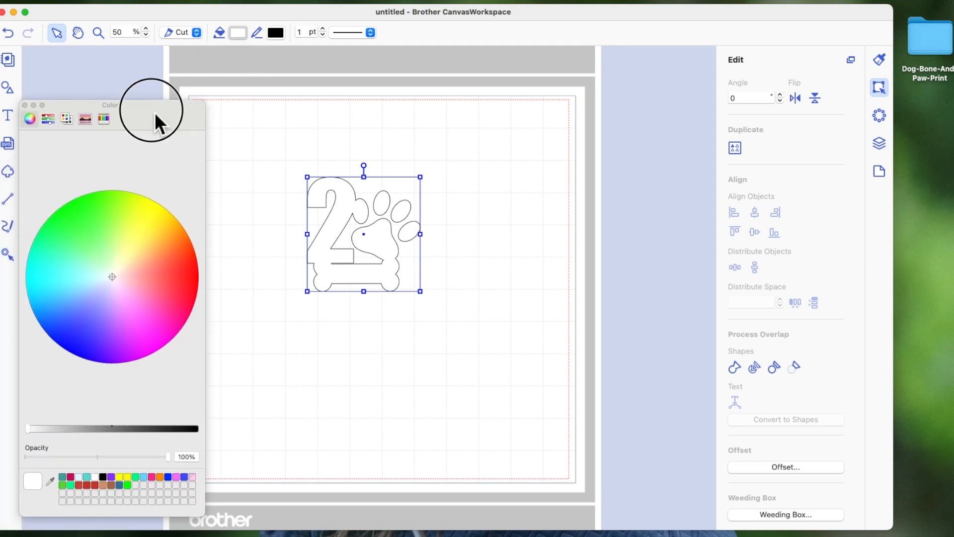
pyautogui.click(104, 121)
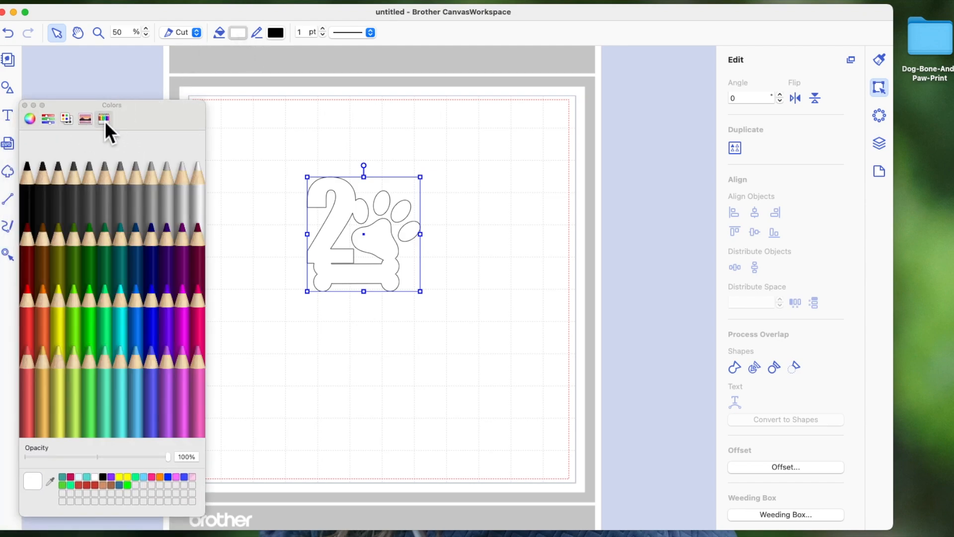
pyautogui.click(136, 326)
pyautogui.moveTo(238, 34); pyautogui.dragTo(276, 32)
# Step: Move the blue design toward the mat's lower left, to about X 0.99 and Y 5.71 inches
pyautogui.moveTo(384, 249); pyautogui.dragTo(327, 300)
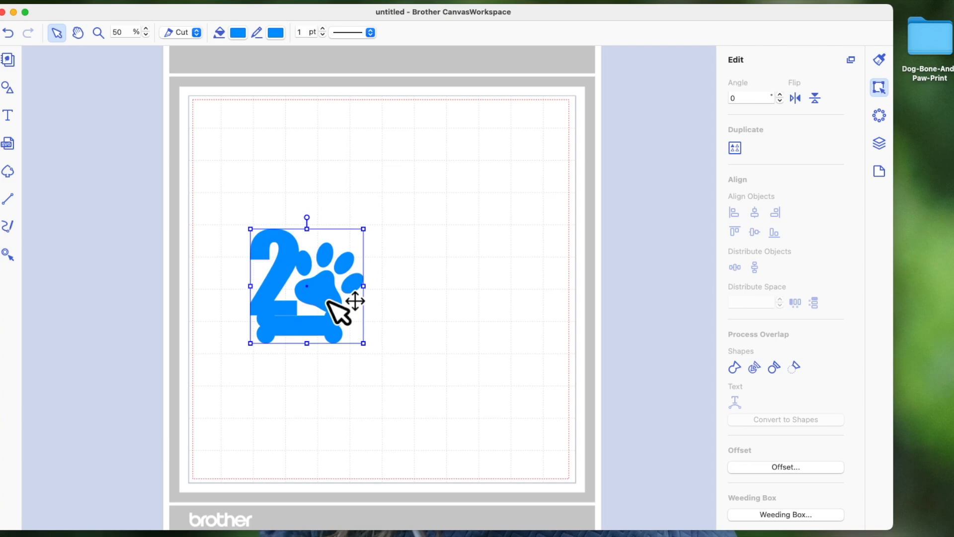
pyautogui.moveTo(328, 300); pyautogui.dragTo(299, 351)
pyautogui.scroll(5, 830, 169)
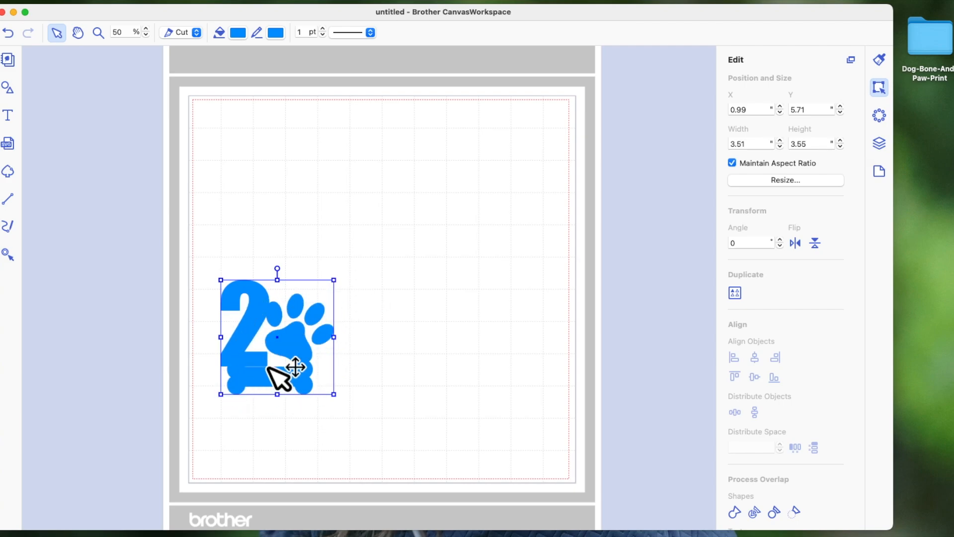
# Step: Scale the blue design proportionally to a height of 2.75 inches and move it to the mat's upper-left corner, about X 0.36, Y 0.38
pyautogui.click(817, 146)
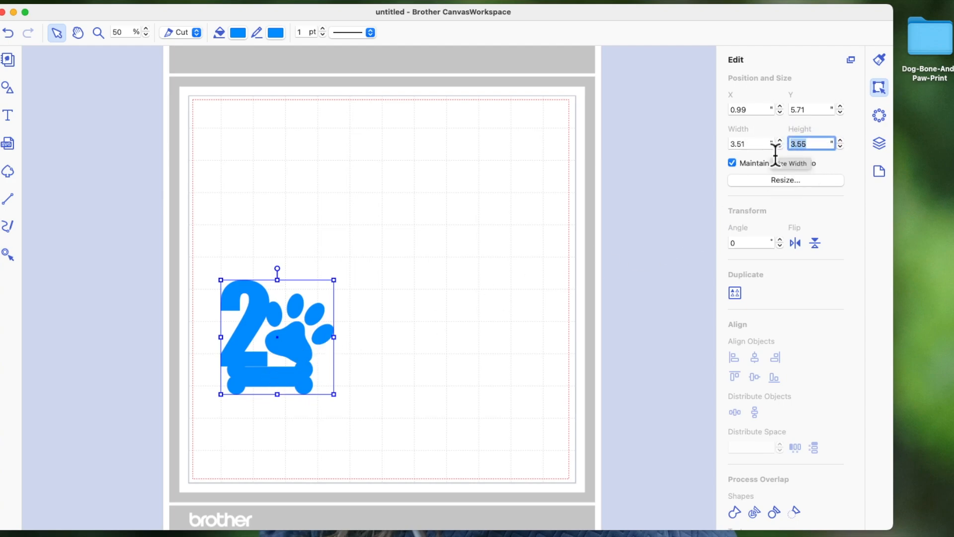
pyautogui.write('2.75')
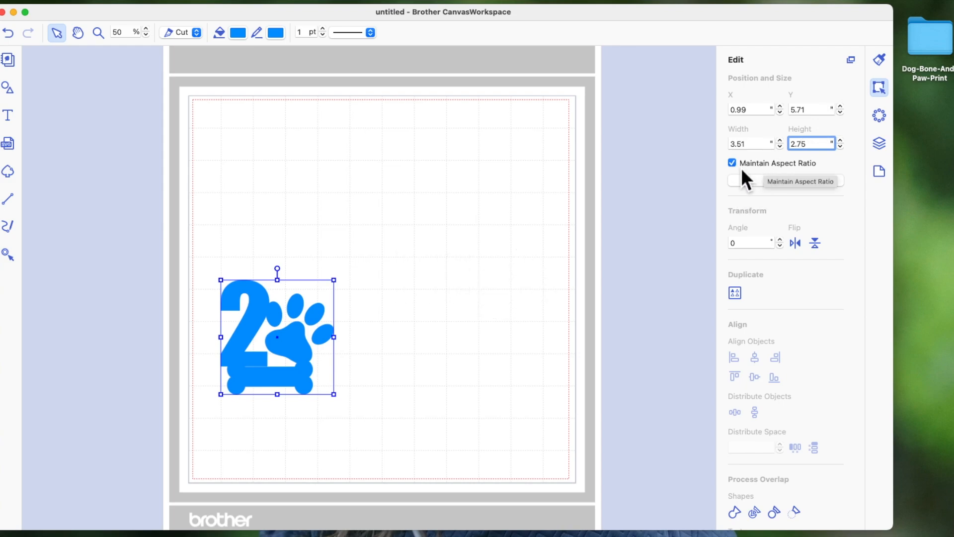
pyautogui.press('Return')
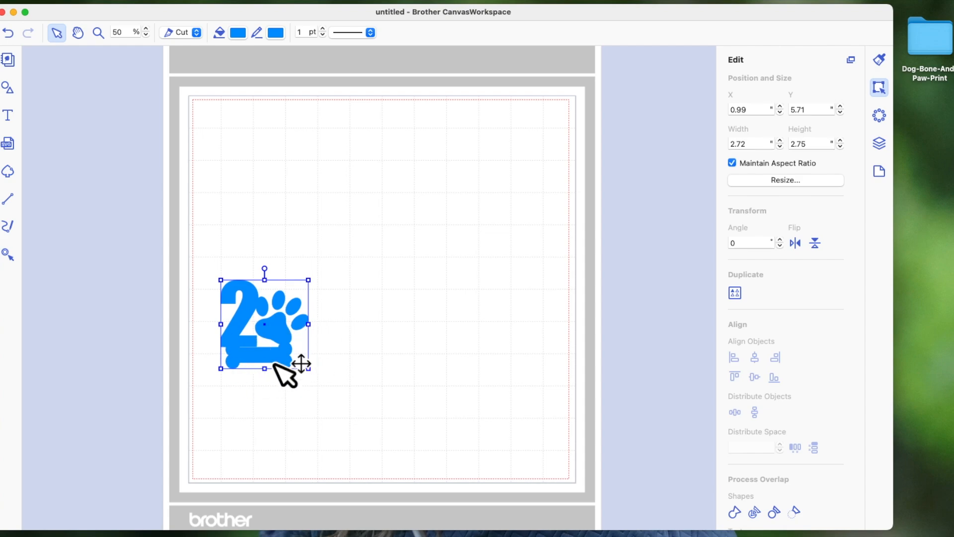
pyautogui.moveTo(279, 342); pyautogui.dragTo(258, 170)
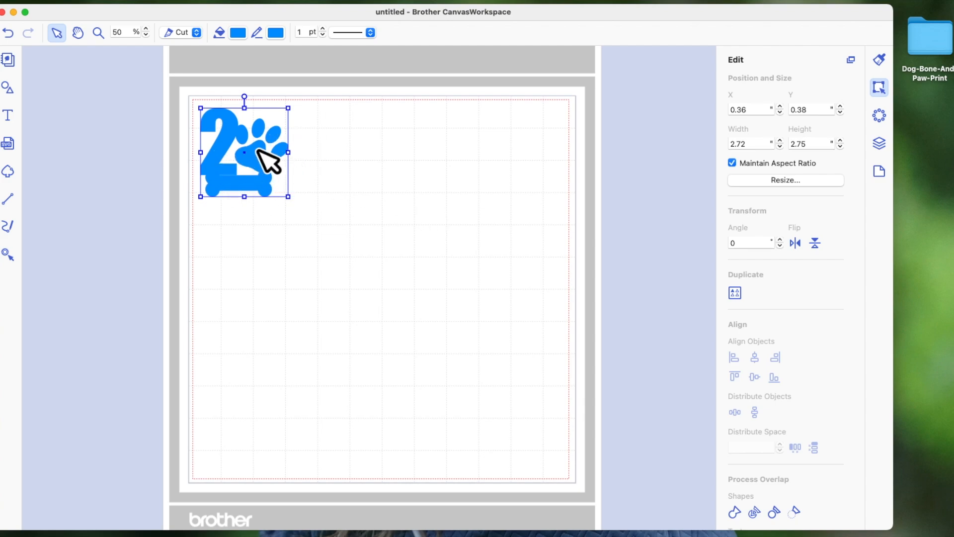
# Step: Create a 0.08-inch outward offset line with round corners around the blue design's outer edges, leaving the original as is
pyautogui.scroll(-5, 793, 321)
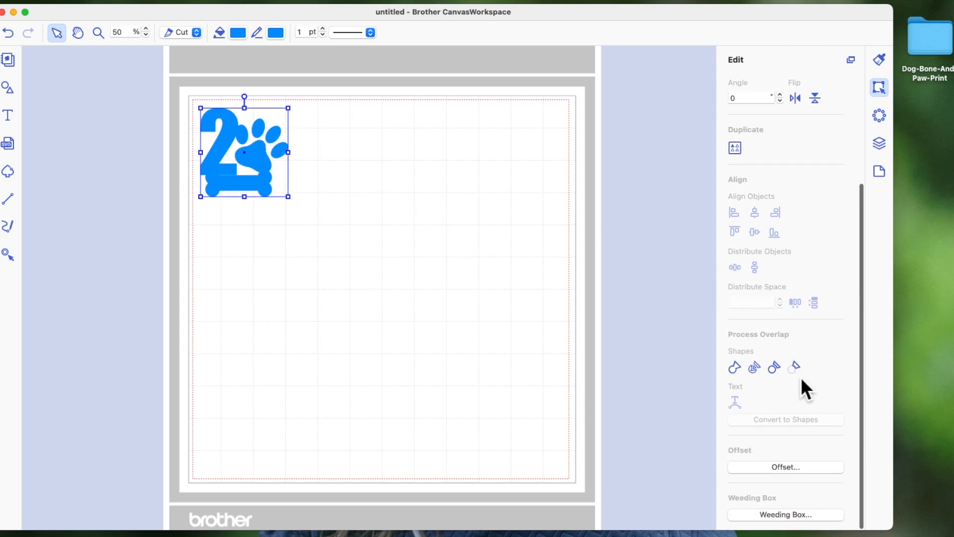
pyautogui.click(795, 465)
pyautogui.moveTo(535, 156); pyautogui.dragTo(646, 114)
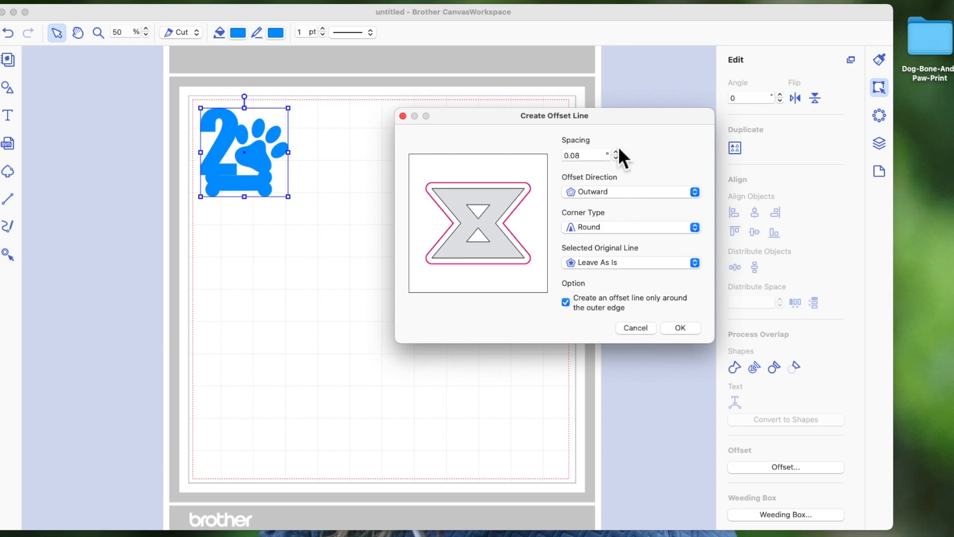
pyautogui.click(688, 329)
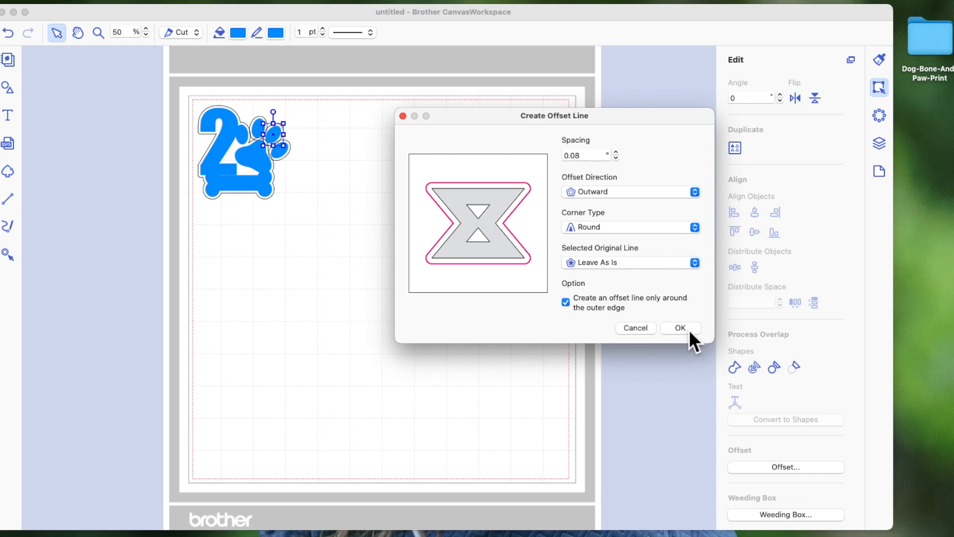
pyautogui.click(449, 309)
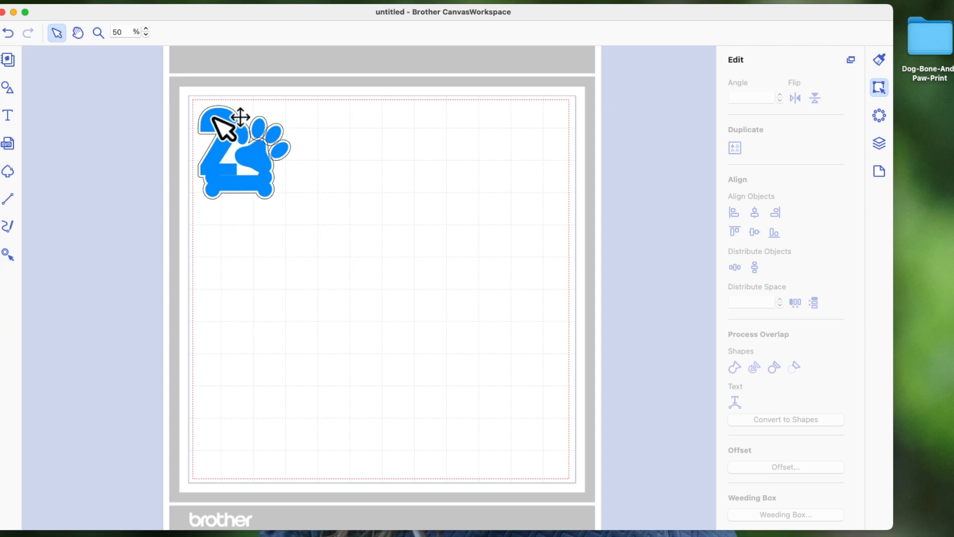
# Step: Select the shapes of the blue group and move them straight down, clear of the offset outlines
pyautogui.click(287, 148)
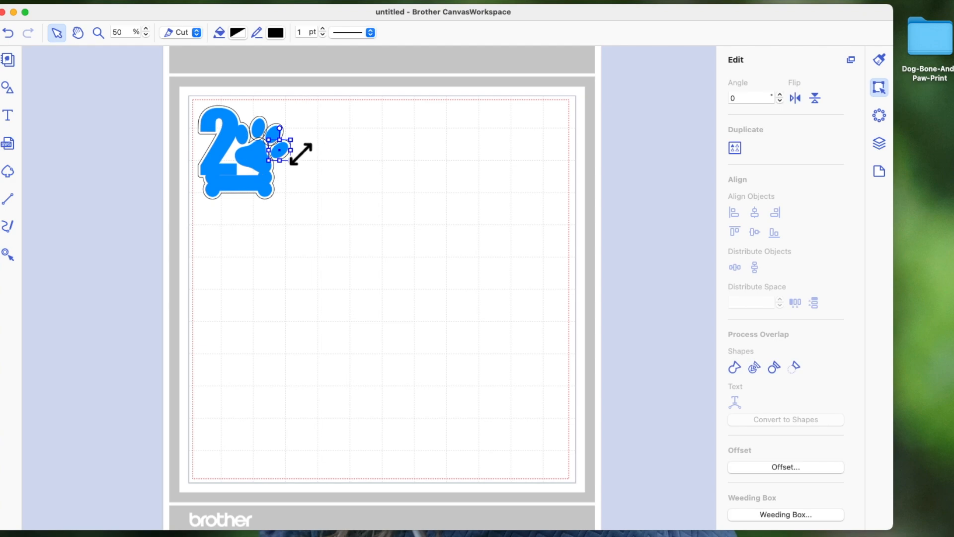
pyautogui.click(213, 117)
pyautogui.click(358, 157)
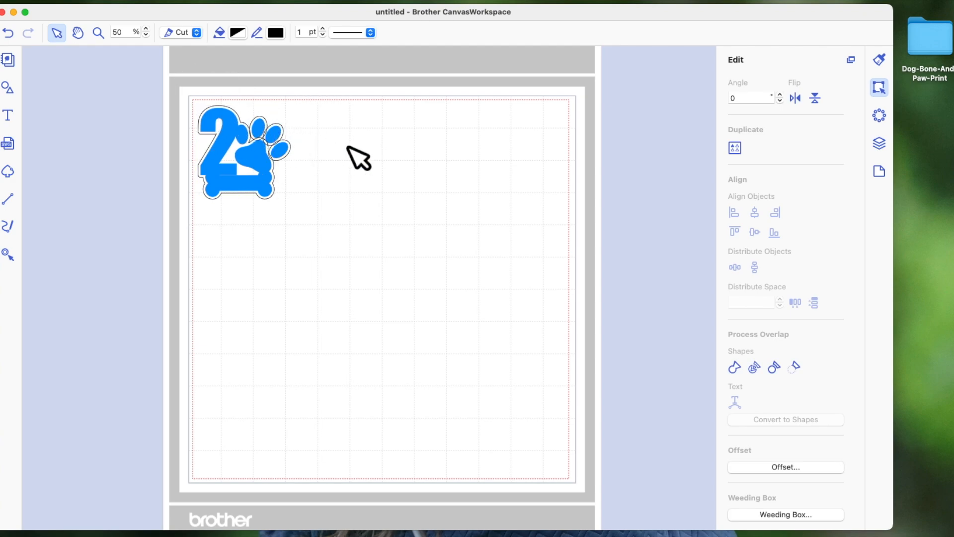
pyautogui.click(879, 145)
pyautogui.click(774, 185)
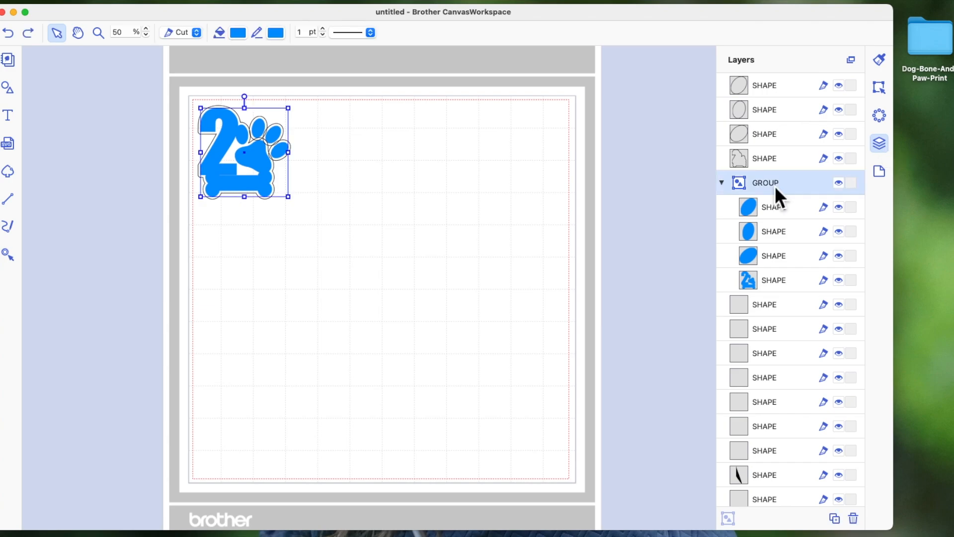
pyautogui.click(777, 209)
pyautogui.keyDown('shift'); pyautogui.click(779, 281); pyautogui.keyUp('shift')
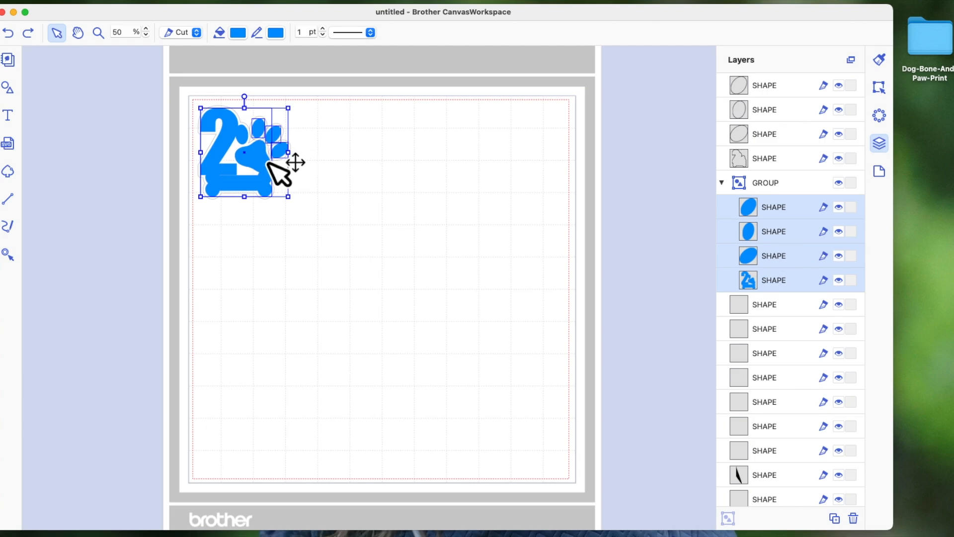
pyautogui.moveTo(267, 162); pyautogui.dragTo(267, 300)
pyautogui.click(366, 304)
pyautogui.click(281, 278)
pyautogui.click(342, 274)
pyautogui.click(279, 281)
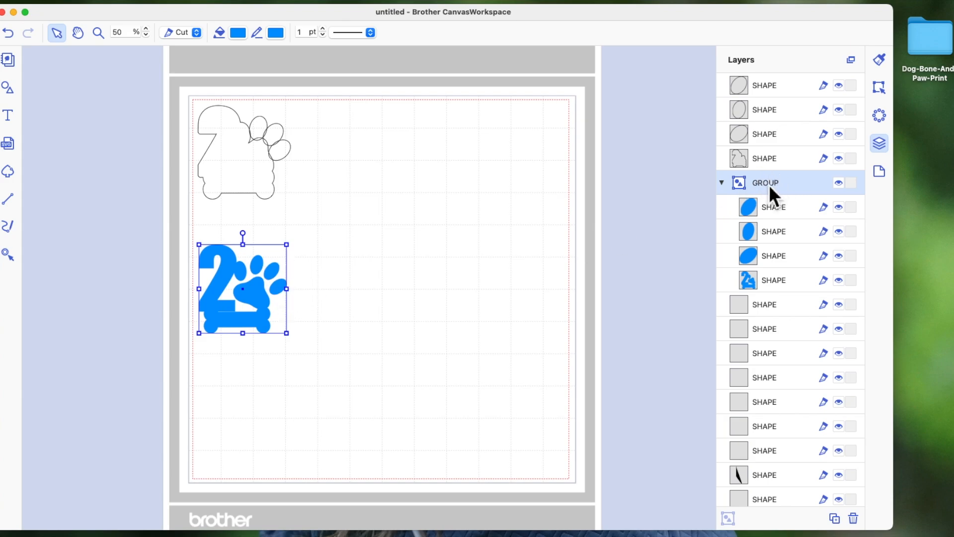
pyautogui.click(721, 184)
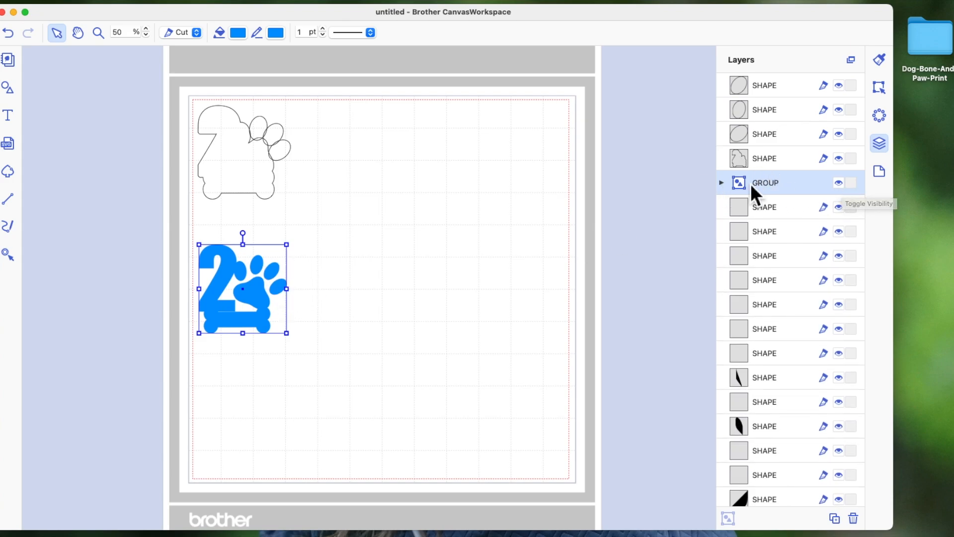
# Step: Weld the number outline and the three toe outlines of the offset into a single shape
pyautogui.click(262, 132)
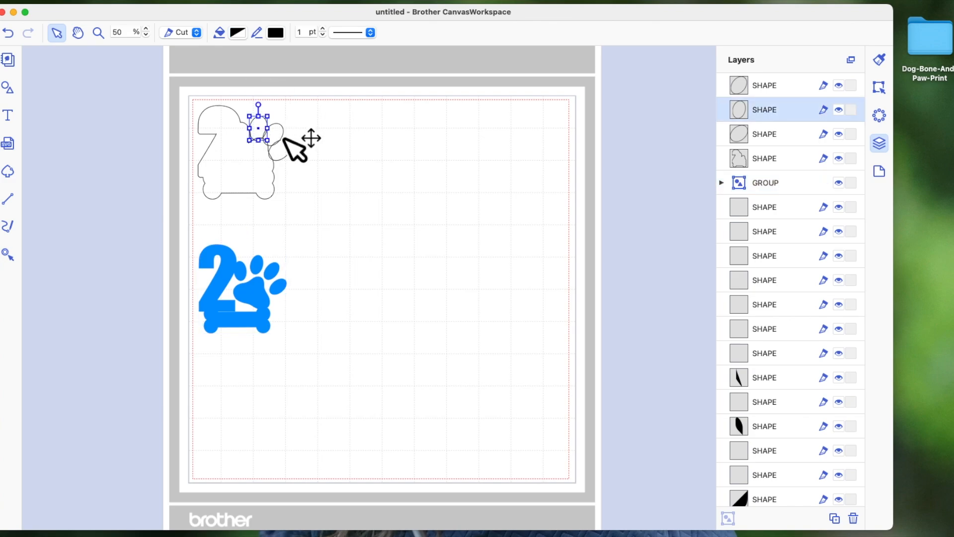
pyautogui.click(281, 141)
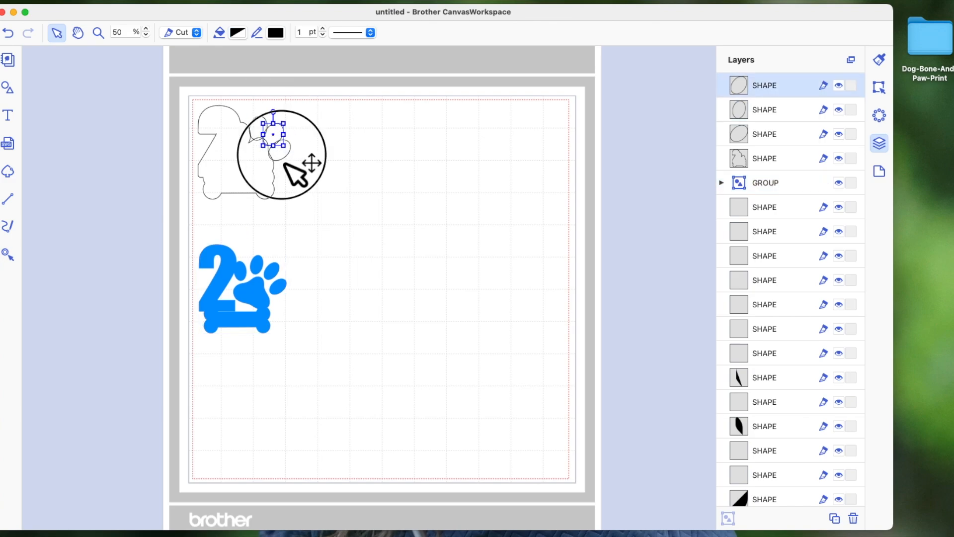
pyautogui.click(285, 157)
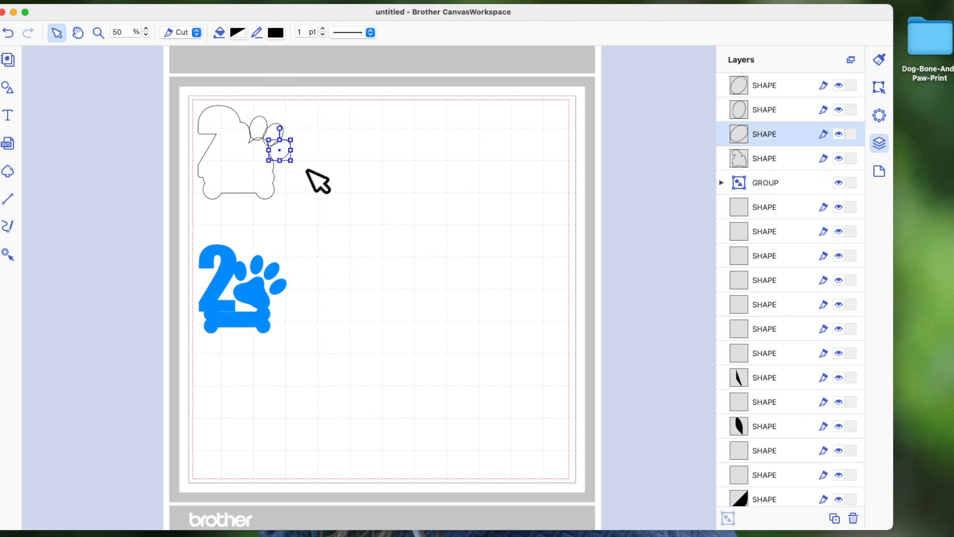
pyautogui.click(248, 182)
pyautogui.moveTo(174, 90); pyautogui.dragTo(332, 205)
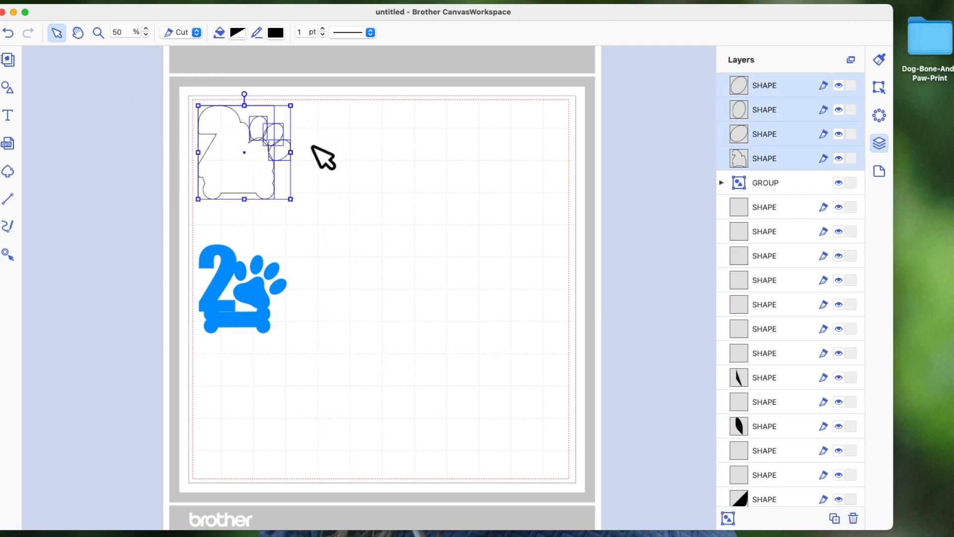
pyautogui.click(880, 88)
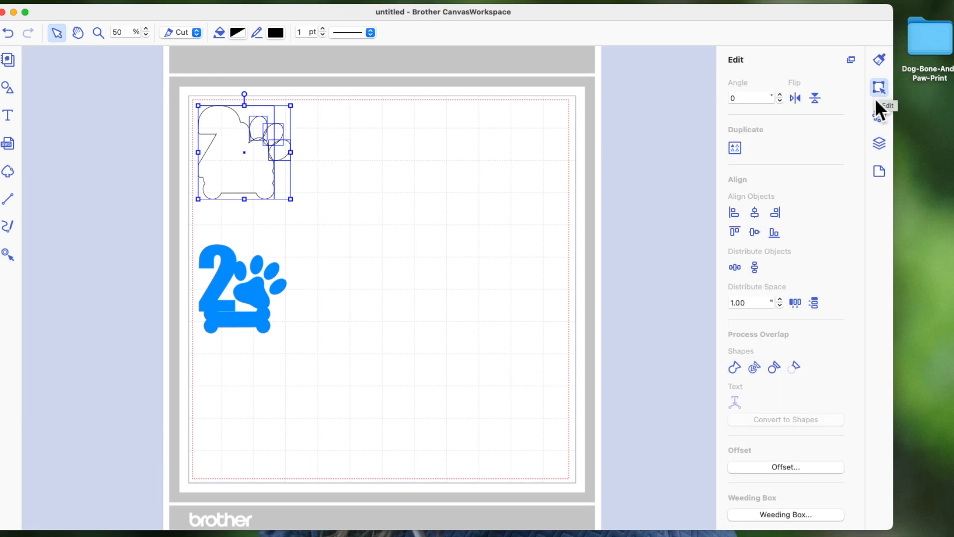
pyautogui.click(736, 367)
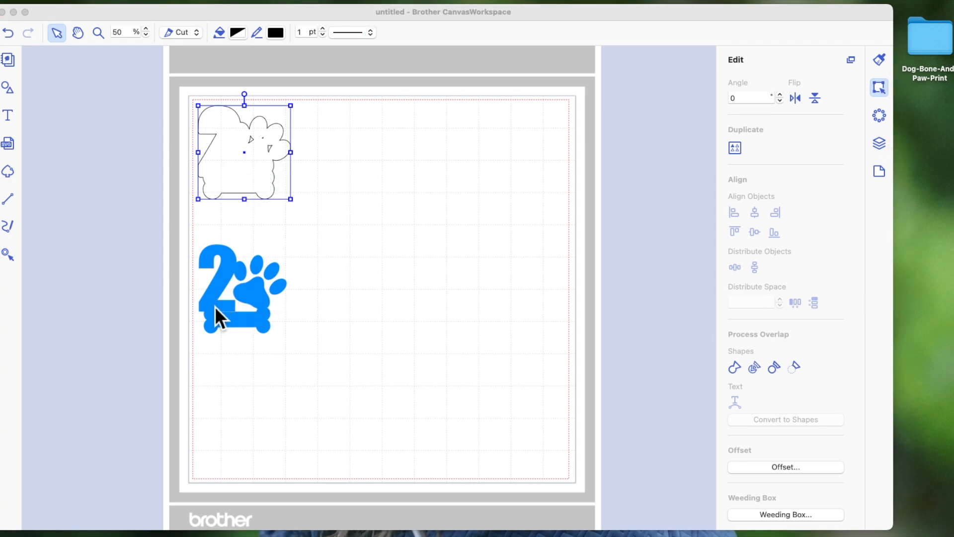
# Step: Set both the fill and line colour of the welded outline to Turquoise
pyautogui.click(241, 34)
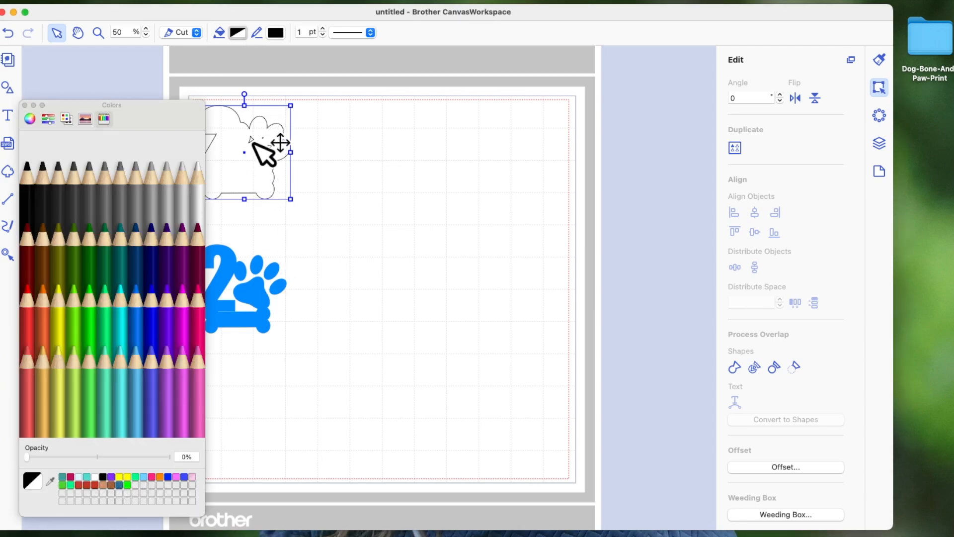
pyautogui.click(124, 318)
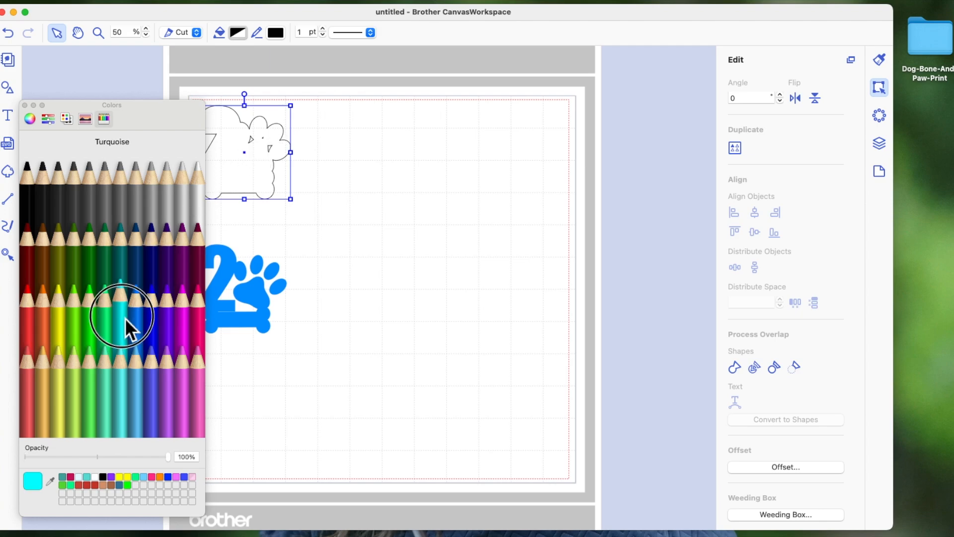
pyautogui.click(275, 33)
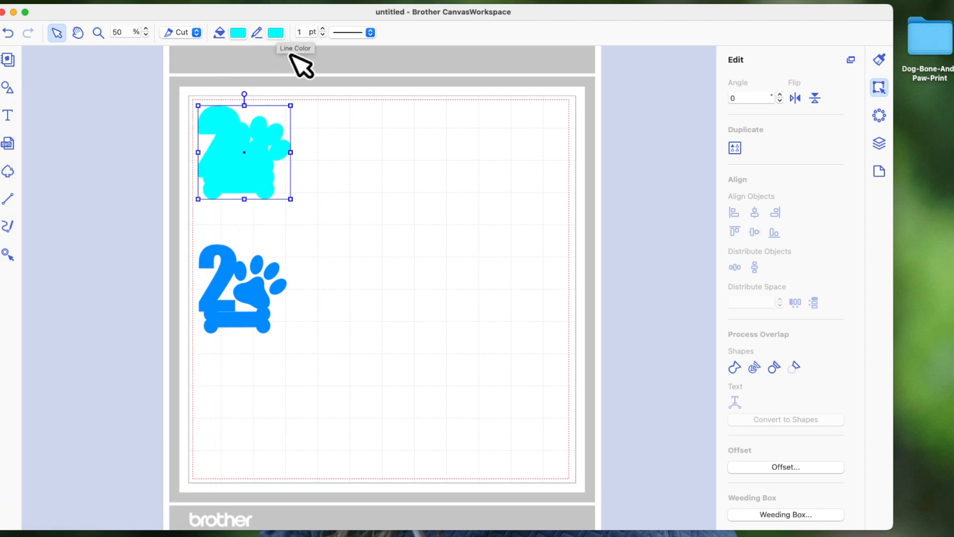
pyautogui.click(324, 169)
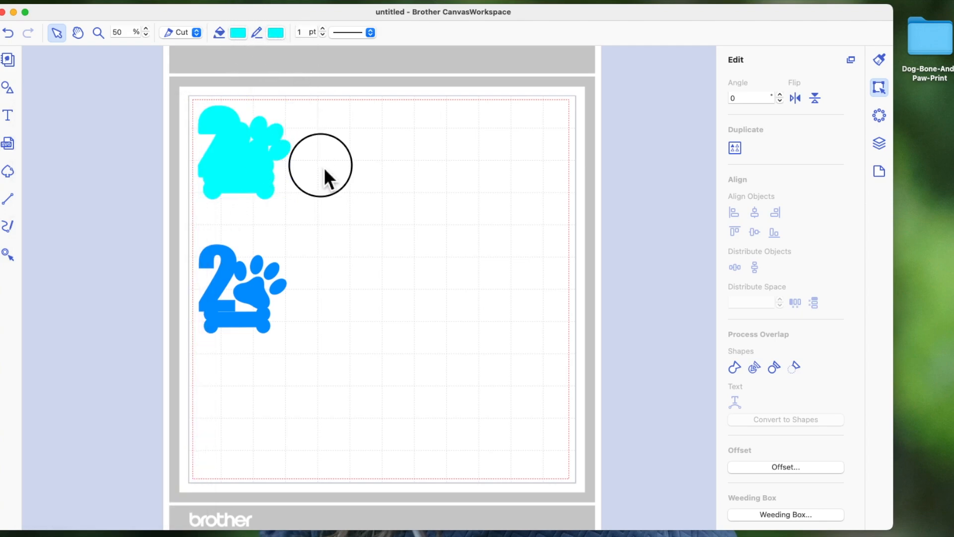
# Step: Create a 0.08-inch outward, round-cornered offset of the turquoise shape and place it to the right of the original with a black fill
pyautogui.click(251, 166)
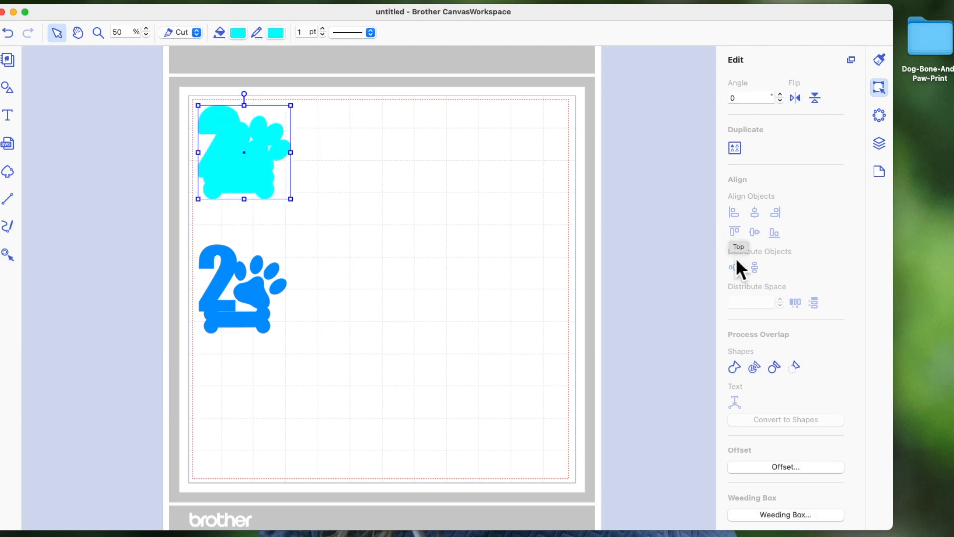
pyautogui.scroll(-2, 787, 285)
pyautogui.click(798, 469)
pyautogui.moveTo(525, 156); pyautogui.dragTo(650, 74)
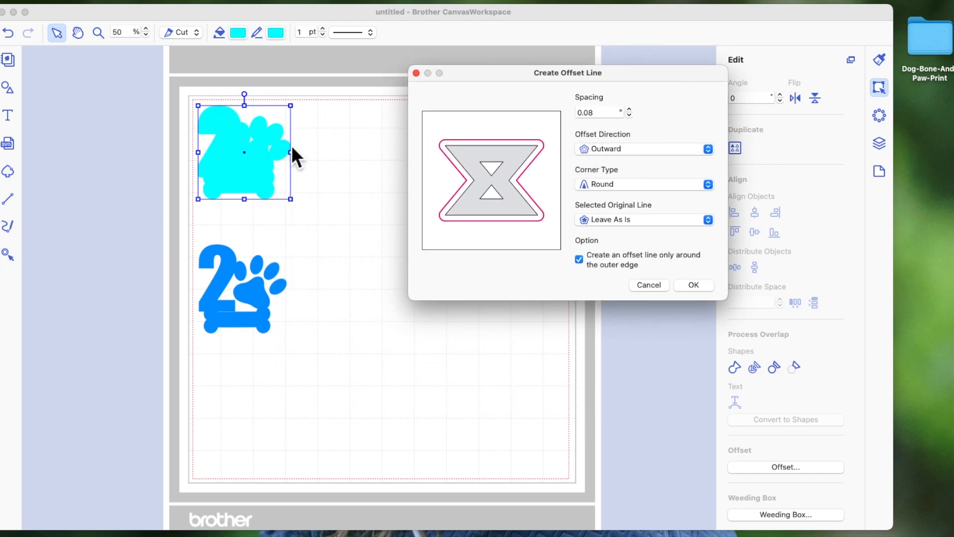
pyautogui.click(693, 285)
pyautogui.moveTo(234, 179); pyautogui.dragTo(339, 182)
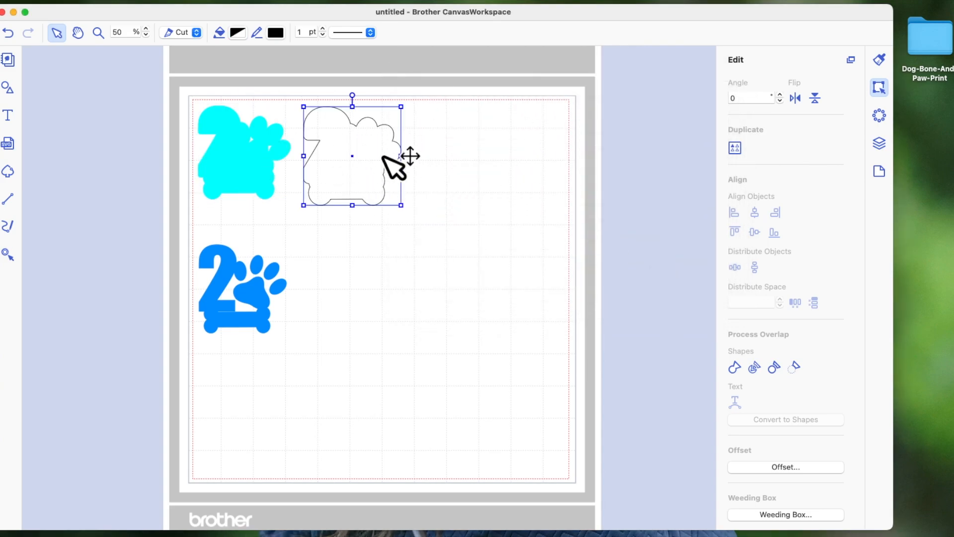
pyautogui.click(243, 36)
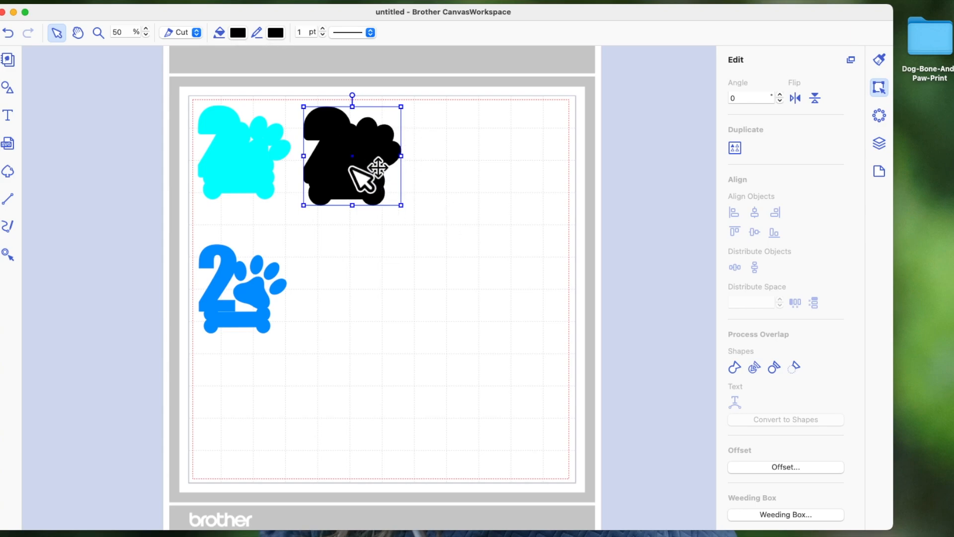
# Step: Create a 0.08-inch outward, round-cornered offset of the black shape and move the new outline to its right
pyautogui.click(794, 468)
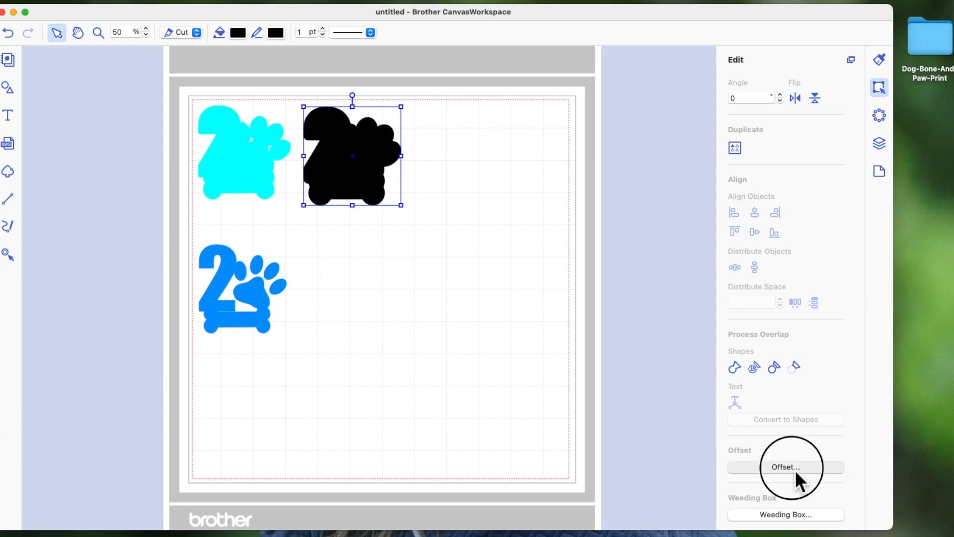
pyautogui.moveTo(528, 189); pyautogui.dragTo(659, 64)
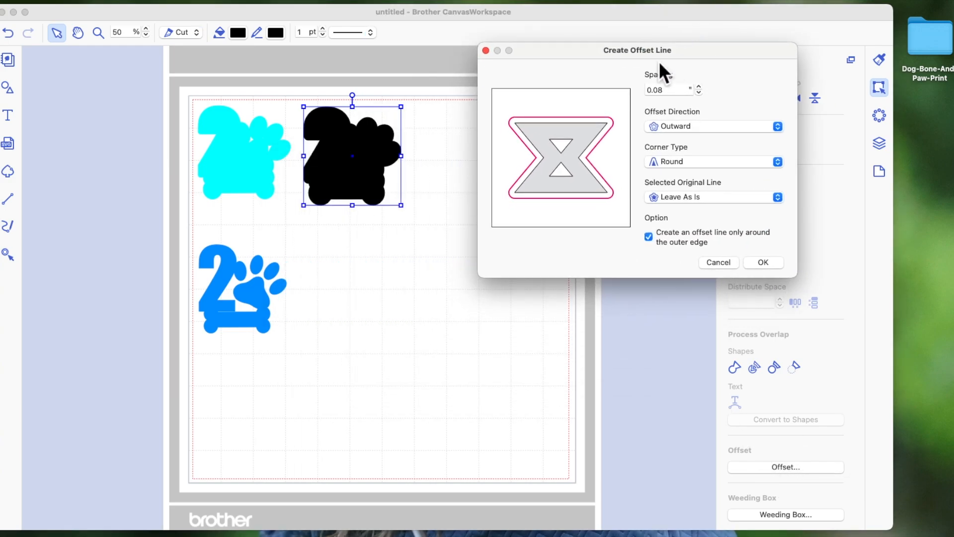
pyautogui.click(763, 263)
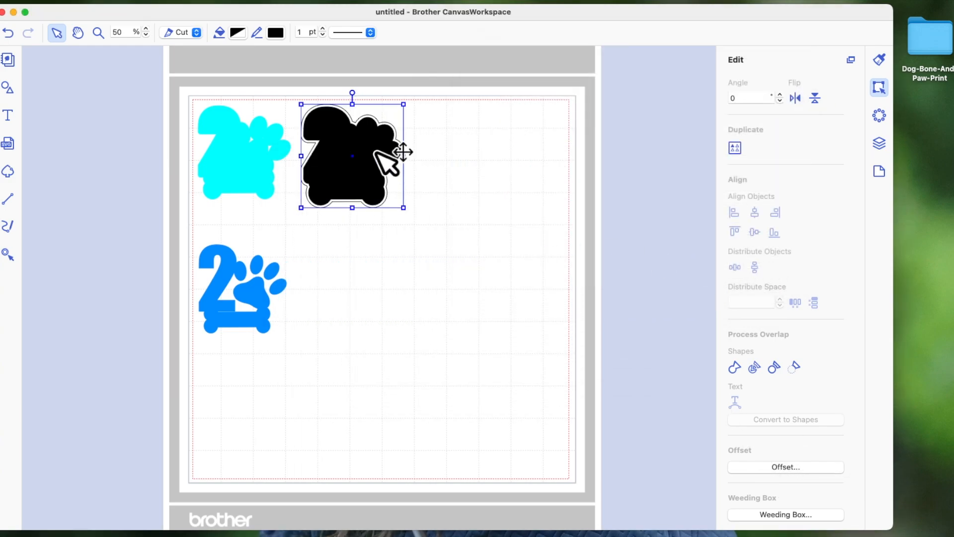
pyautogui.moveTo(338, 113); pyautogui.dragTo(460, 115)
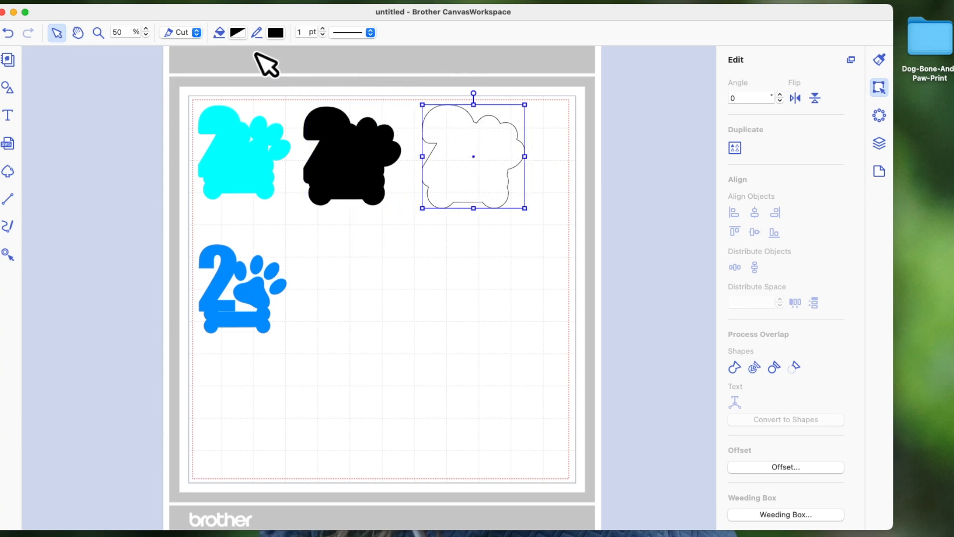
# Step: Fill the largest offset outline with white and deselect it
pyautogui.click(240, 35)
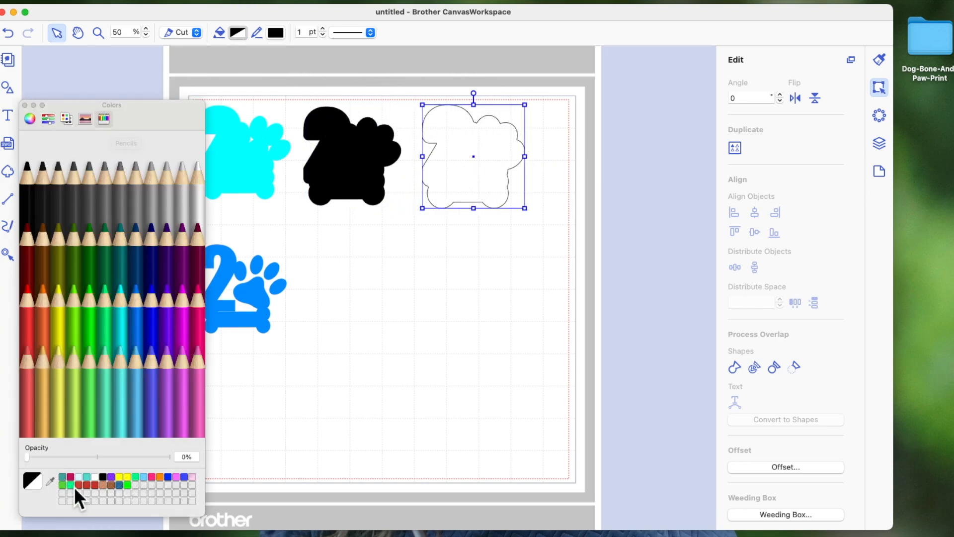
pyautogui.click(95, 478)
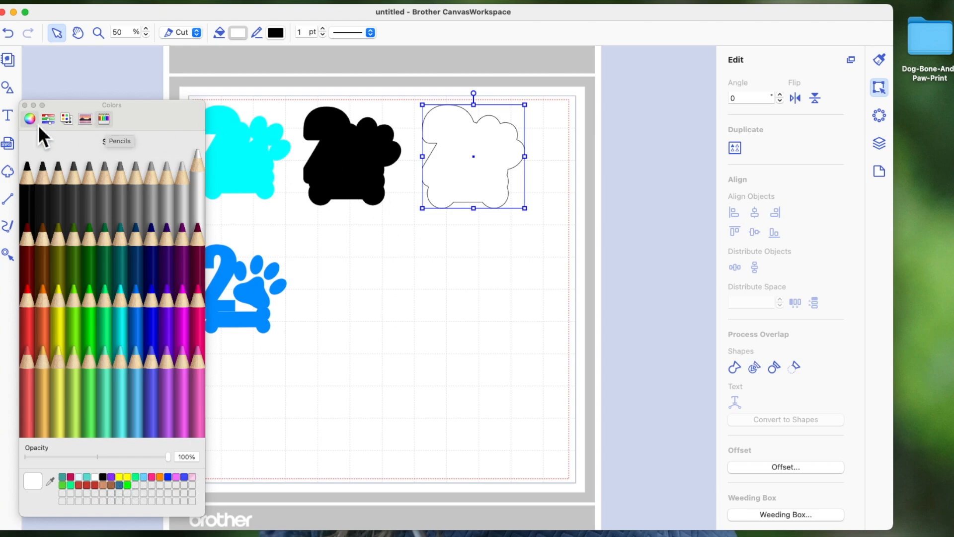
pyautogui.click(25, 106)
pyautogui.click(507, 272)
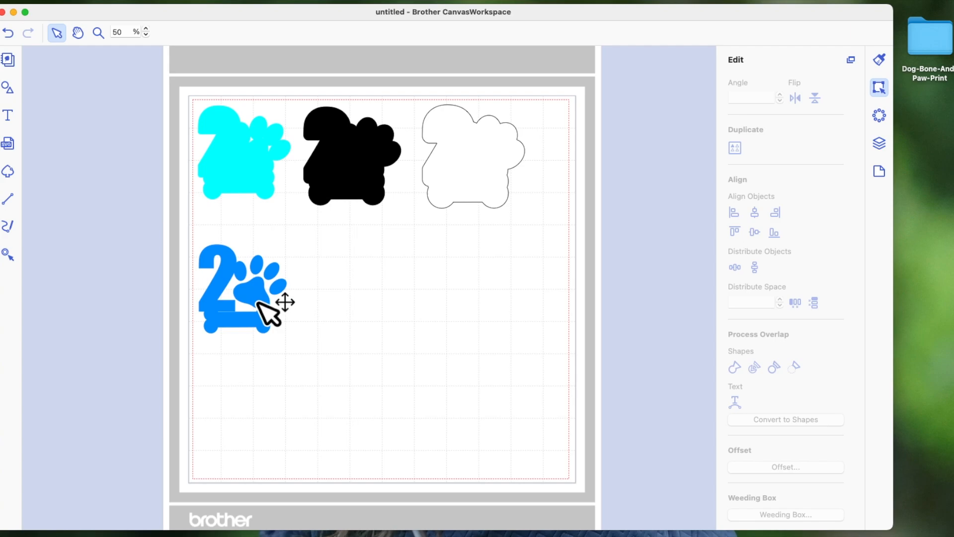
# Step: Spread the layers apart, placing the blue design at the mat's lower left, the white outline at upper right and the black shape at lower right
pyautogui.moveTo(257, 311); pyautogui.dragTo(256, 432)
pyautogui.moveTo(485, 187); pyautogui.dragTo(526, 186)
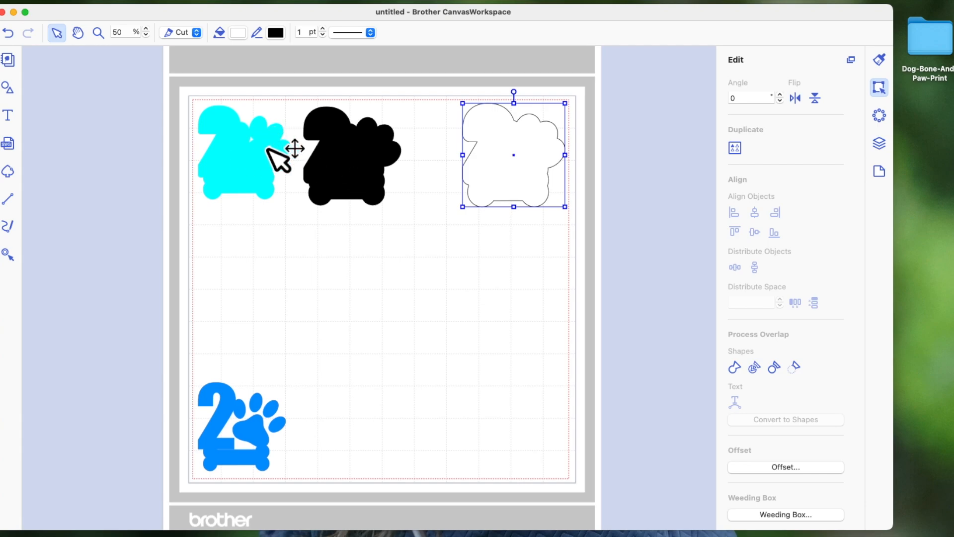
pyautogui.click(343, 186)
pyautogui.moveTo(343, 187); pyautogui.dragTo(512, 444)
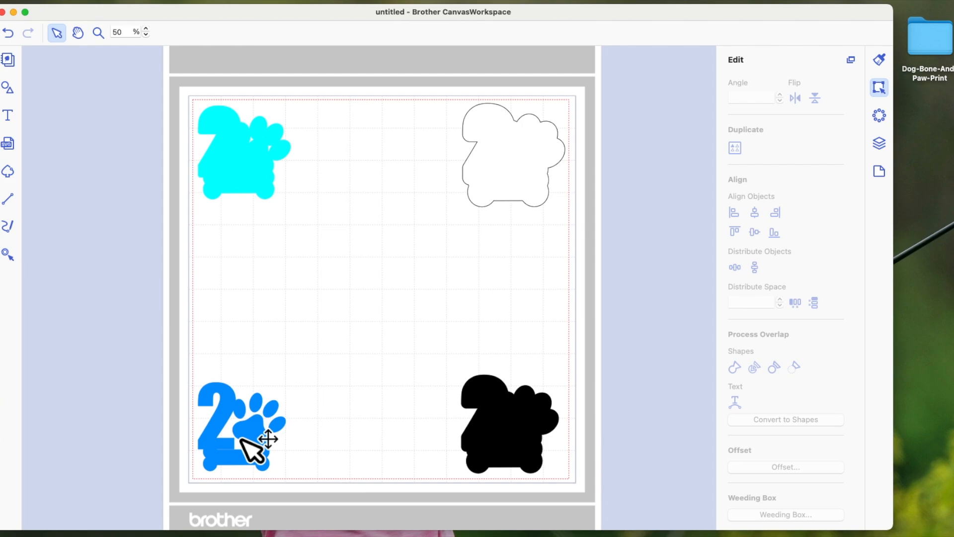
# Step: Bring the blue design to the front and place it over the turquoise backing shape
pyautogui.moveTo(264, 450); pyautogui.dragTo(291, 284)
pyautogui.click(284, 279)
pyautogui.rightClick(284, 278)
pyautogui.moveTo(325, 432)
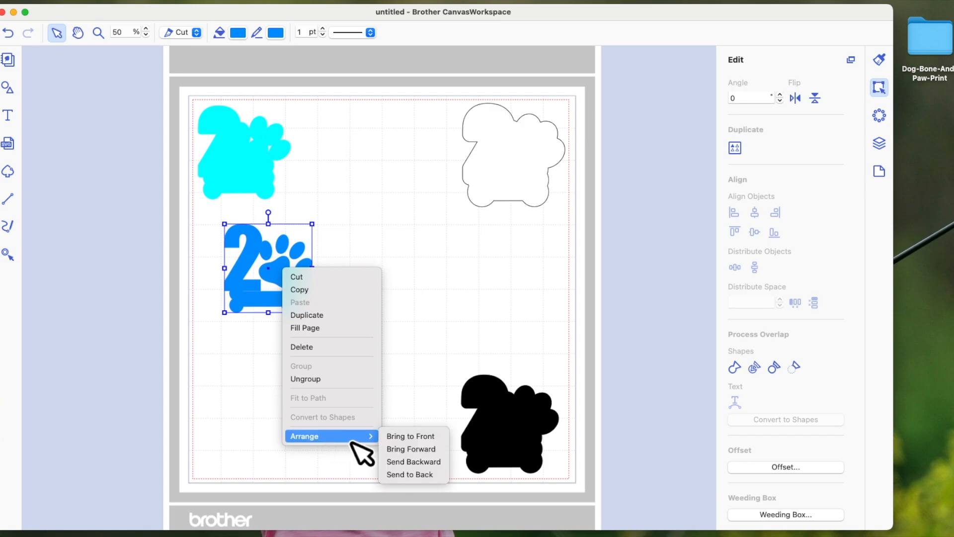
pyautogui.click(408, 435)
pyautogui.click(283, 288)
pyautogui.moveTo(283, 288); pyautogui.dragTo(259, 173)
# Step: Send the black shape behind the other layers and place the blue and turquoise stack on top of it
pyautogui.moveTo(178, 97); pyautogui.dragTo(318, 244)
pyautogui.moveTo(259, 167); pyautogui.dragTo(329, 366)
pyautogui.click(501, 419)
pyautogui.rightClick(493, 404)
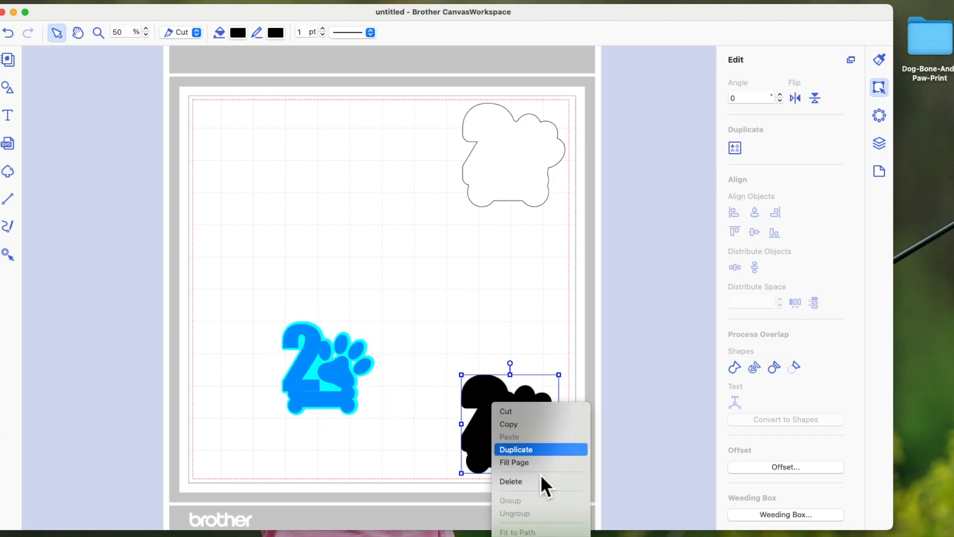
pyautogui.scroll(-2, 539, 500)
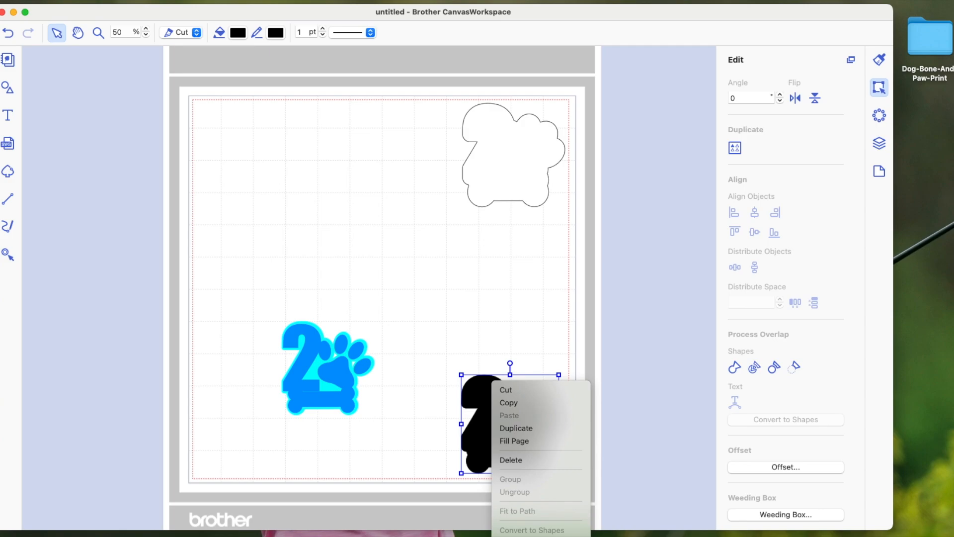
pyautogui.moveTo(539, 536)
pyautogui.click(622, 536)
pyautogui.moveTo(256, 307); pyautogui.dragTo(380, 425)
pyautogui.moveTo(344, 380); pyautogui.dragTo(527, 442)
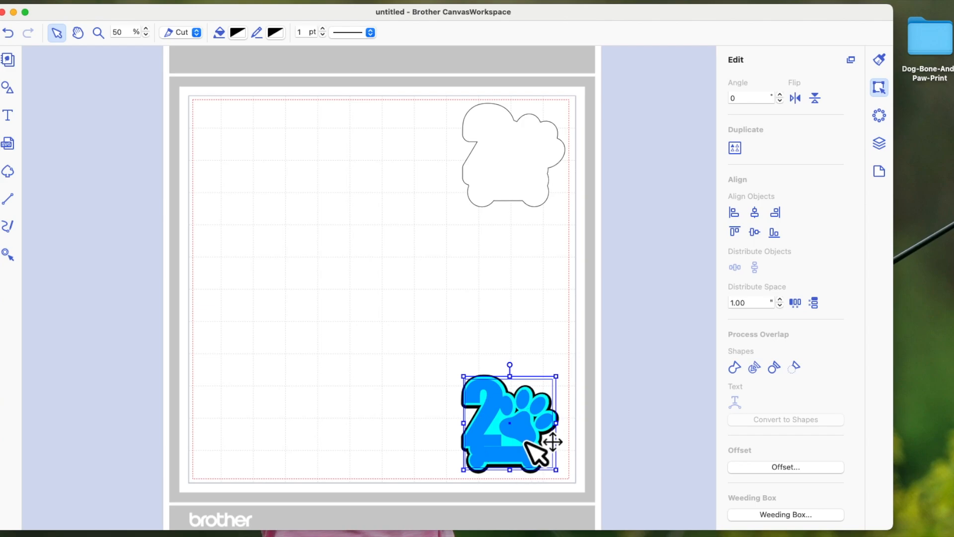
# Step: Send the white outline to the back and place the blue, turquoise and black stack over it
pyautogui.click(526, 172)
pyautogui.rightClick(504, 156)
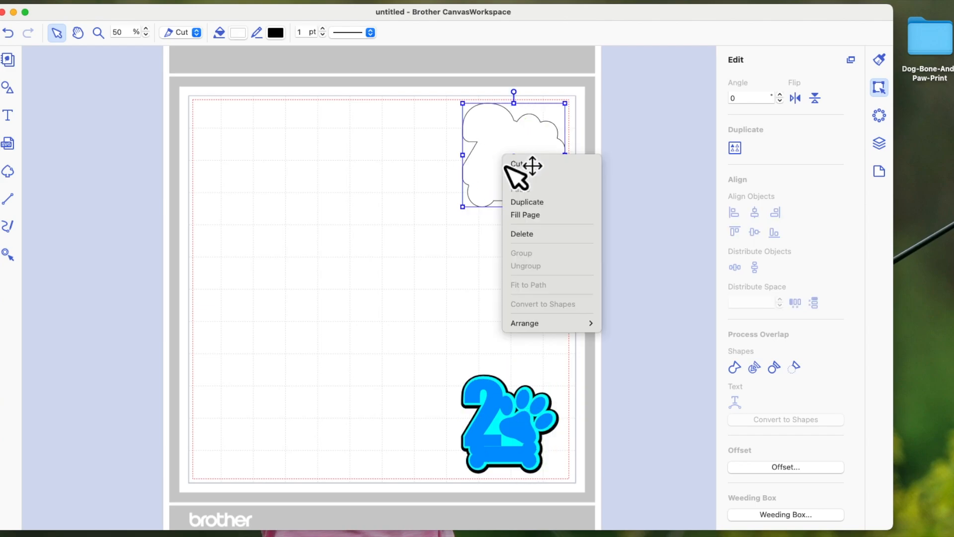
pyautogui.moveTo(548, 327)
pyautogui.click(641, 362)
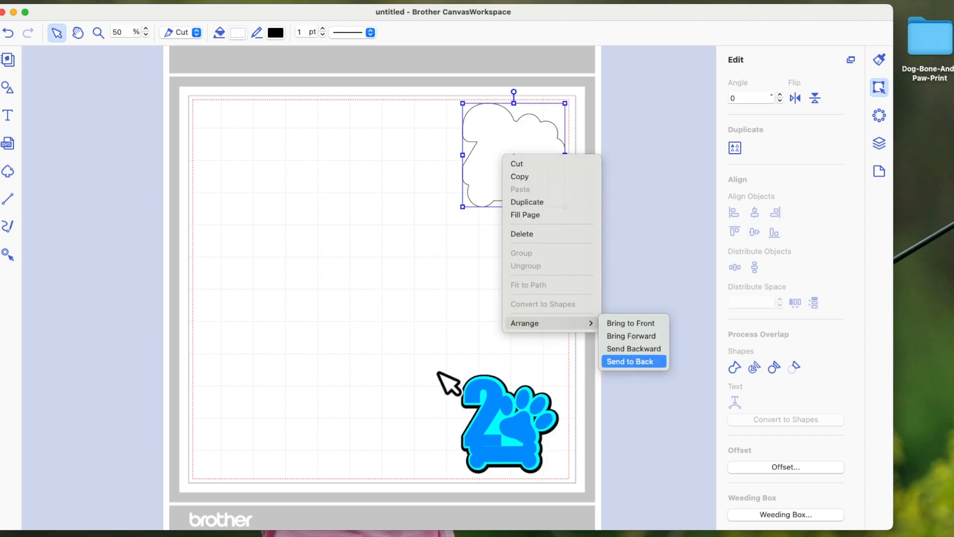
pyautogui.moveTo(423, 349); pyautogui.dragTo(617, 512)
pyautogui.moveTo(495, 442); pyautogui.dragTo(498, 172)
# Step: Move all the stacked layers to the mat's upper left and align their centres horizontally and vertically
pyautogui.moveTo(459, 101); pyautogui.dragTo(567, 234)
pyautogui.moveTo(544, 164); pyautogui.dragTo(302, 185)
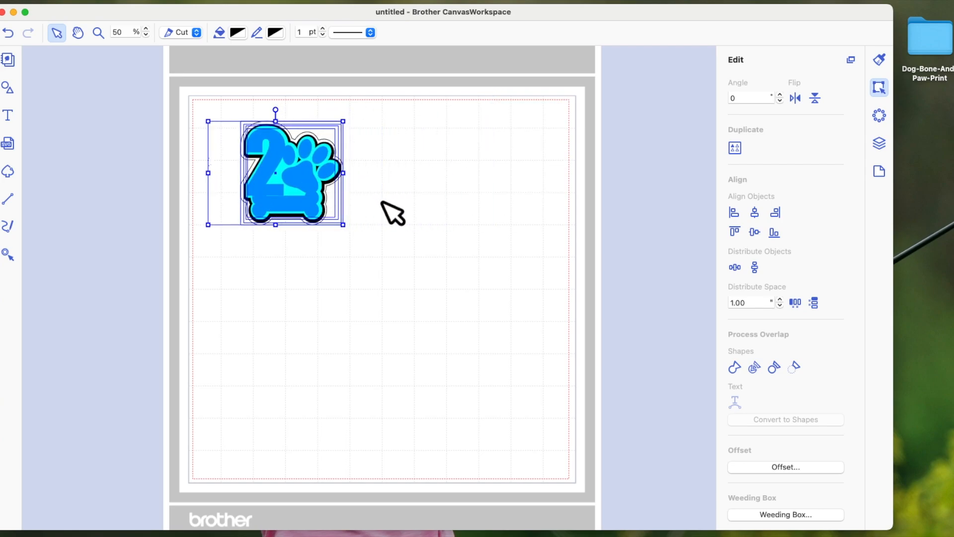
pyautogui.click(761, 214)
pyautogui.click(760, 231)
pyautogui.click(454, 240)
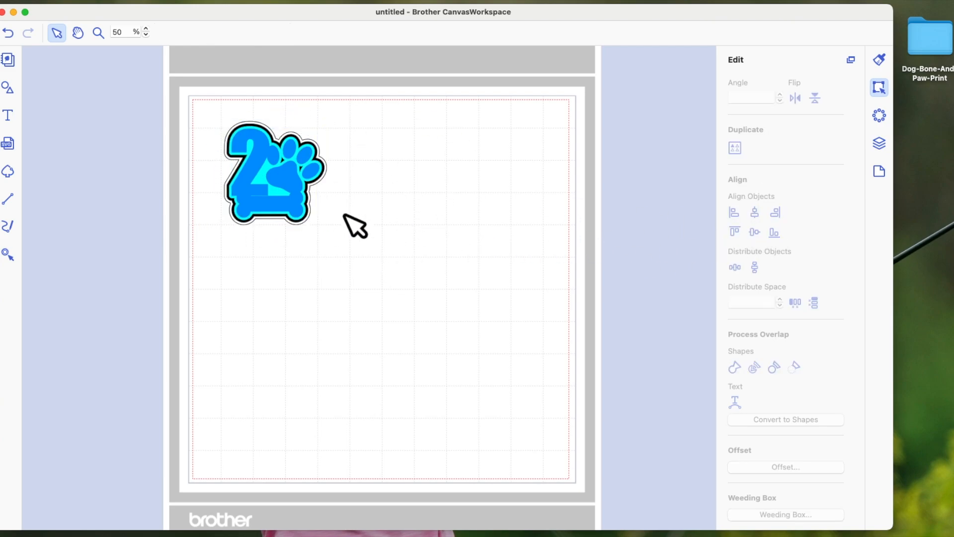
# Step: Examine the layered topper at 80% zoom, compare it with the Cupcaketopper.jpeg photo and close the photo
pyautogui.click(145, 29)
pyautogui.scroll(4, 359, 264)
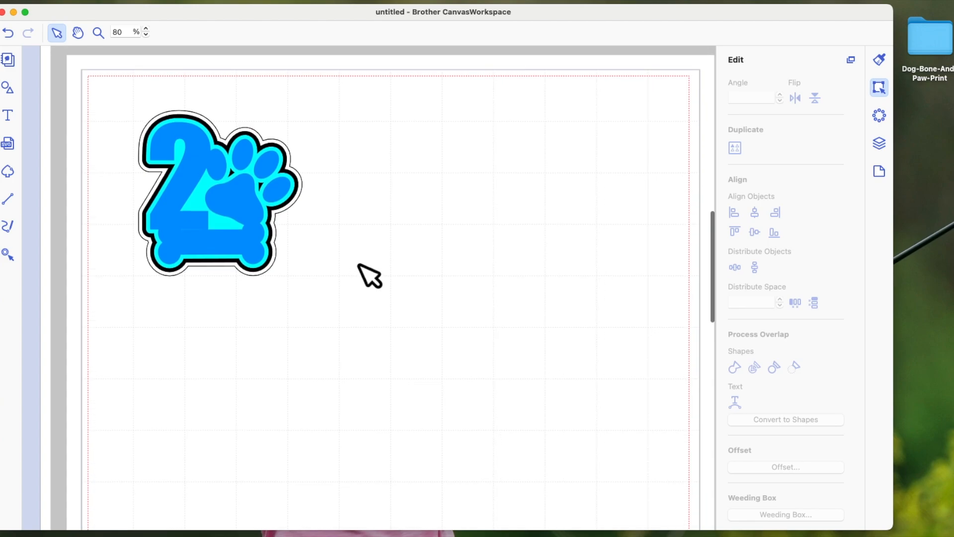
pyautogui.click(224, 258)
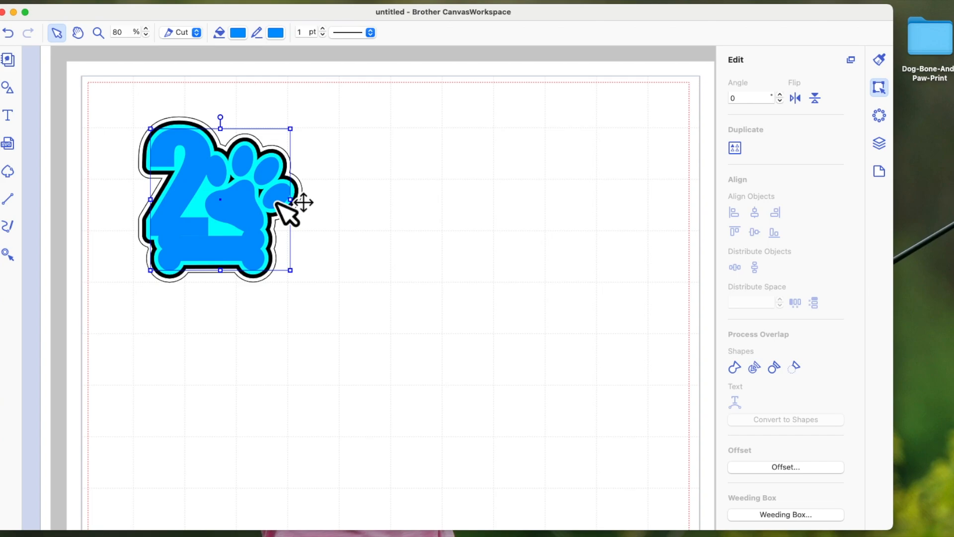
pyautogui.scroll(1, 277, 203)
pyautogui.click(356, 132)
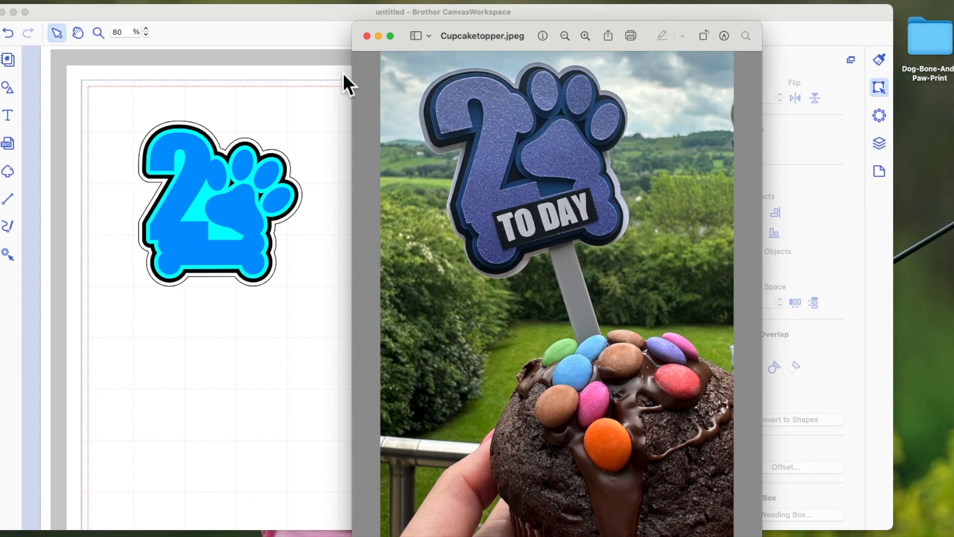
pyautogui.click(367, 36)
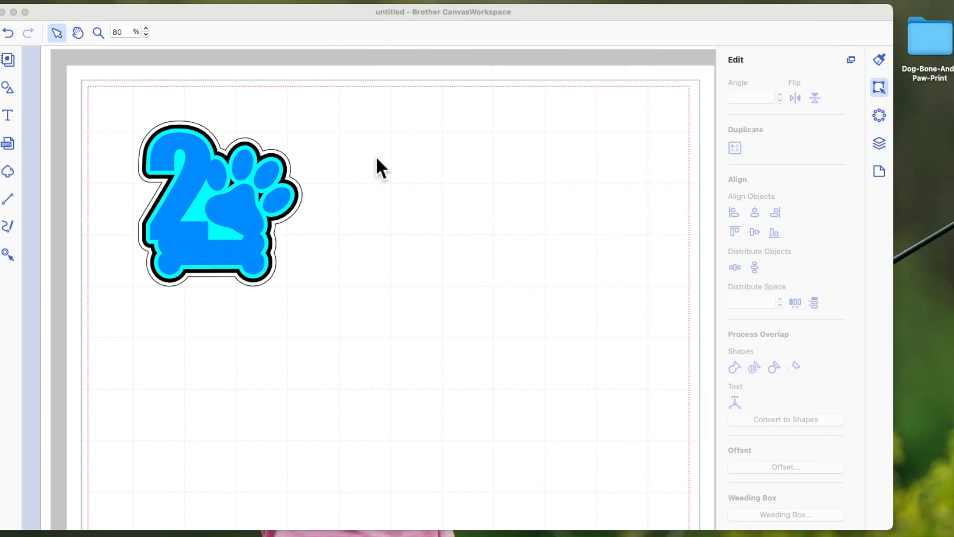
pyautogui.scroll(-2, 376, 158)
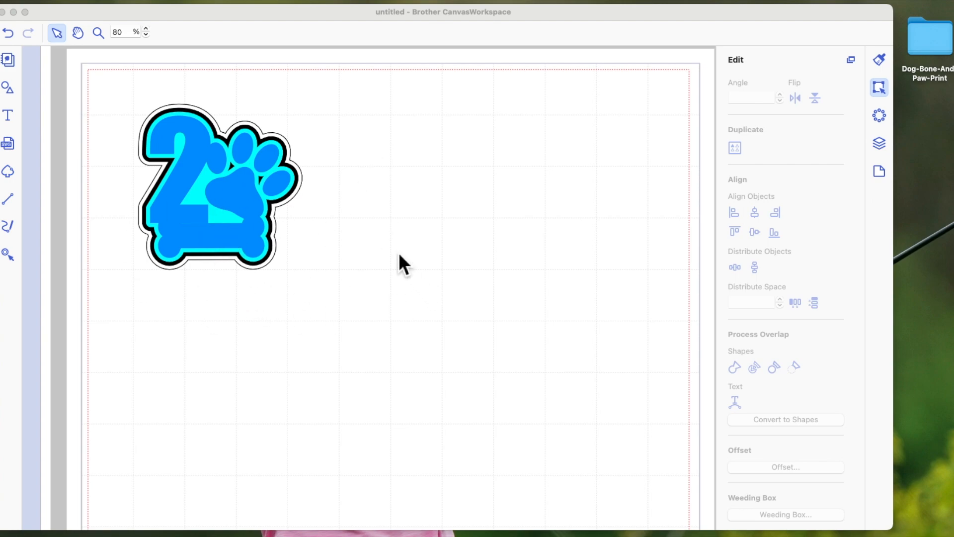
pyautogui.scroll(-2, 403, 255)
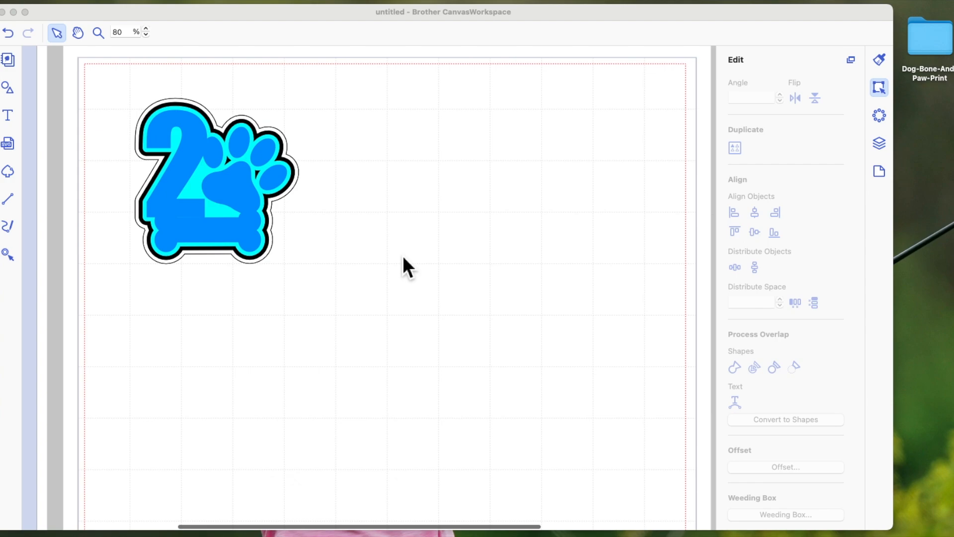